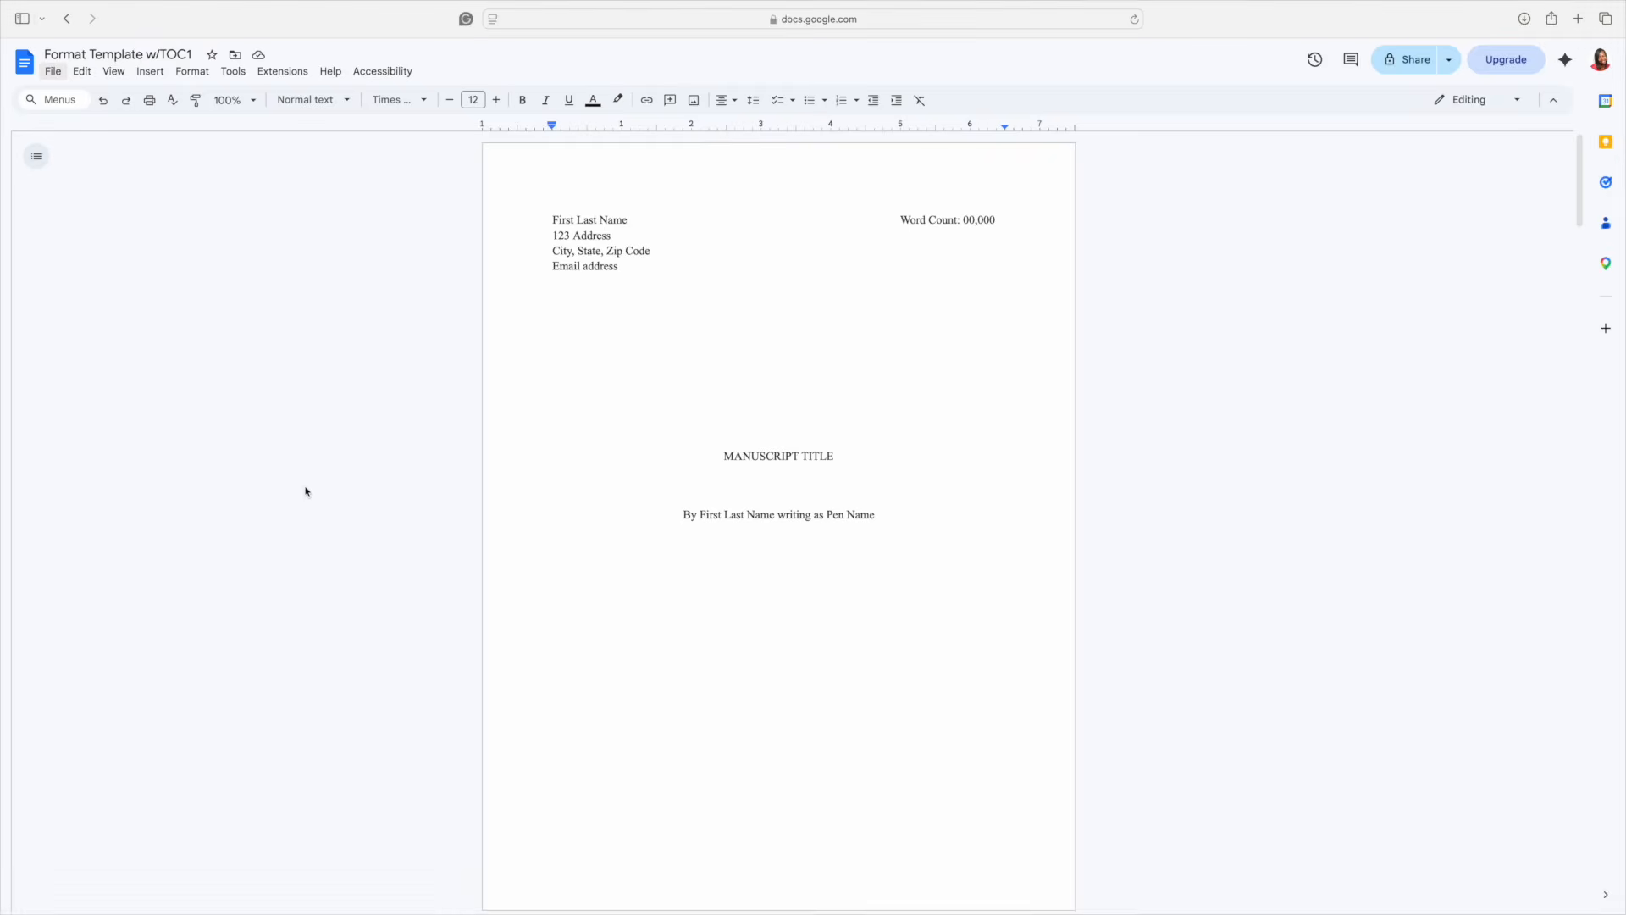
- Show the tabs & outlines sidebar from the View menu and add a blank Tab 2
{"action": "left_click", "coordinate": [121, 75]}
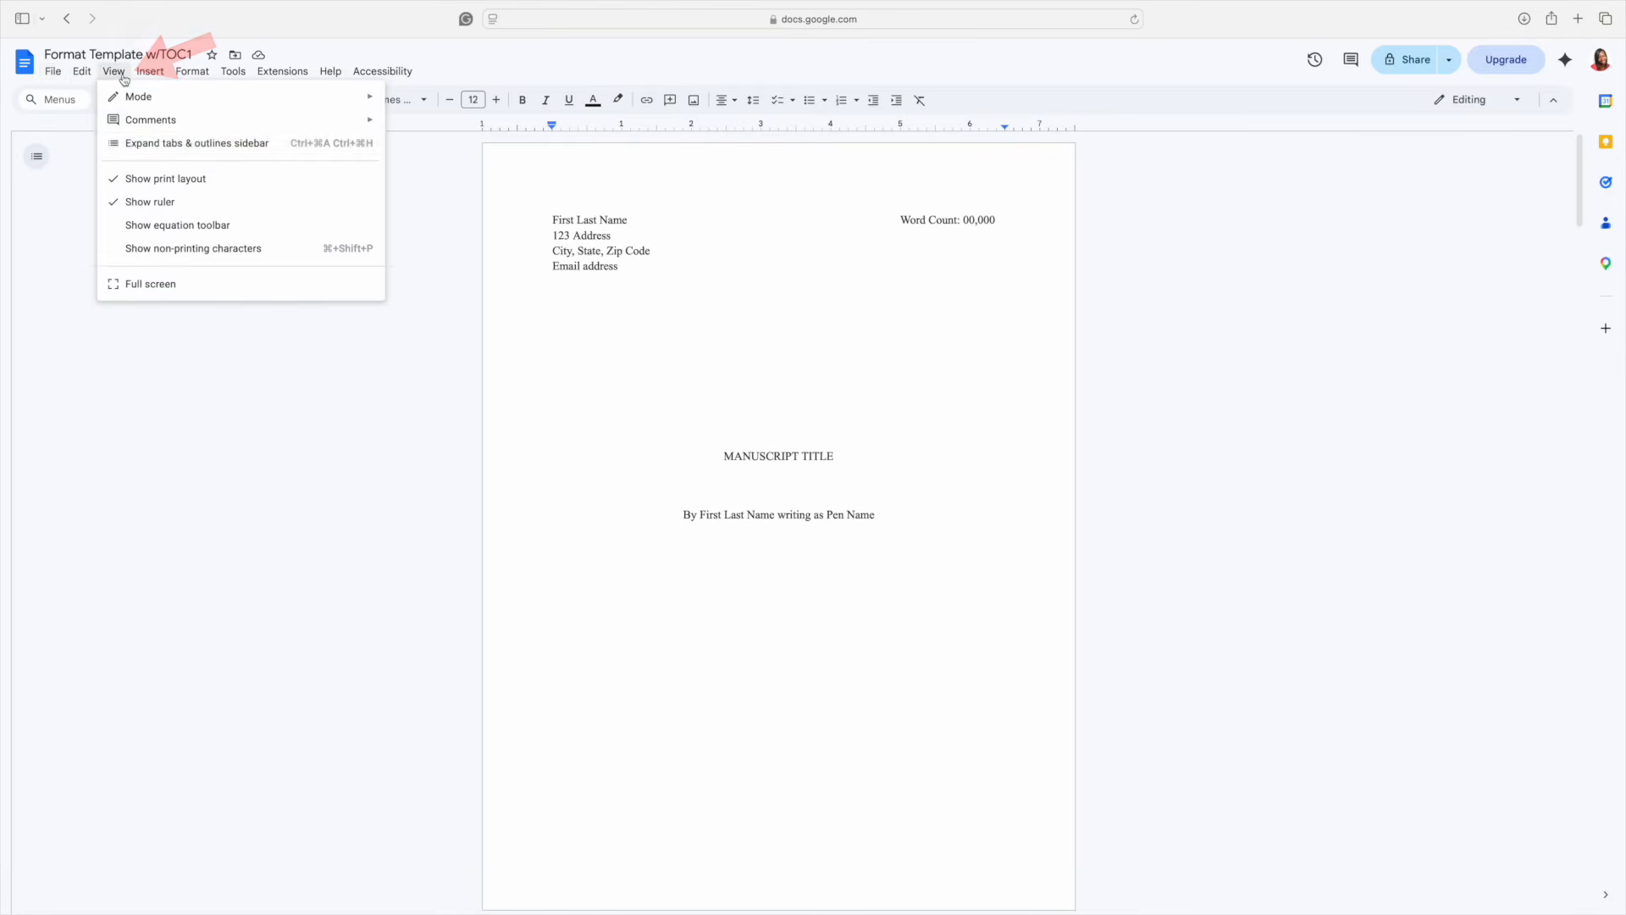
{"action": "left_click", "coordinate": [127, 143]}
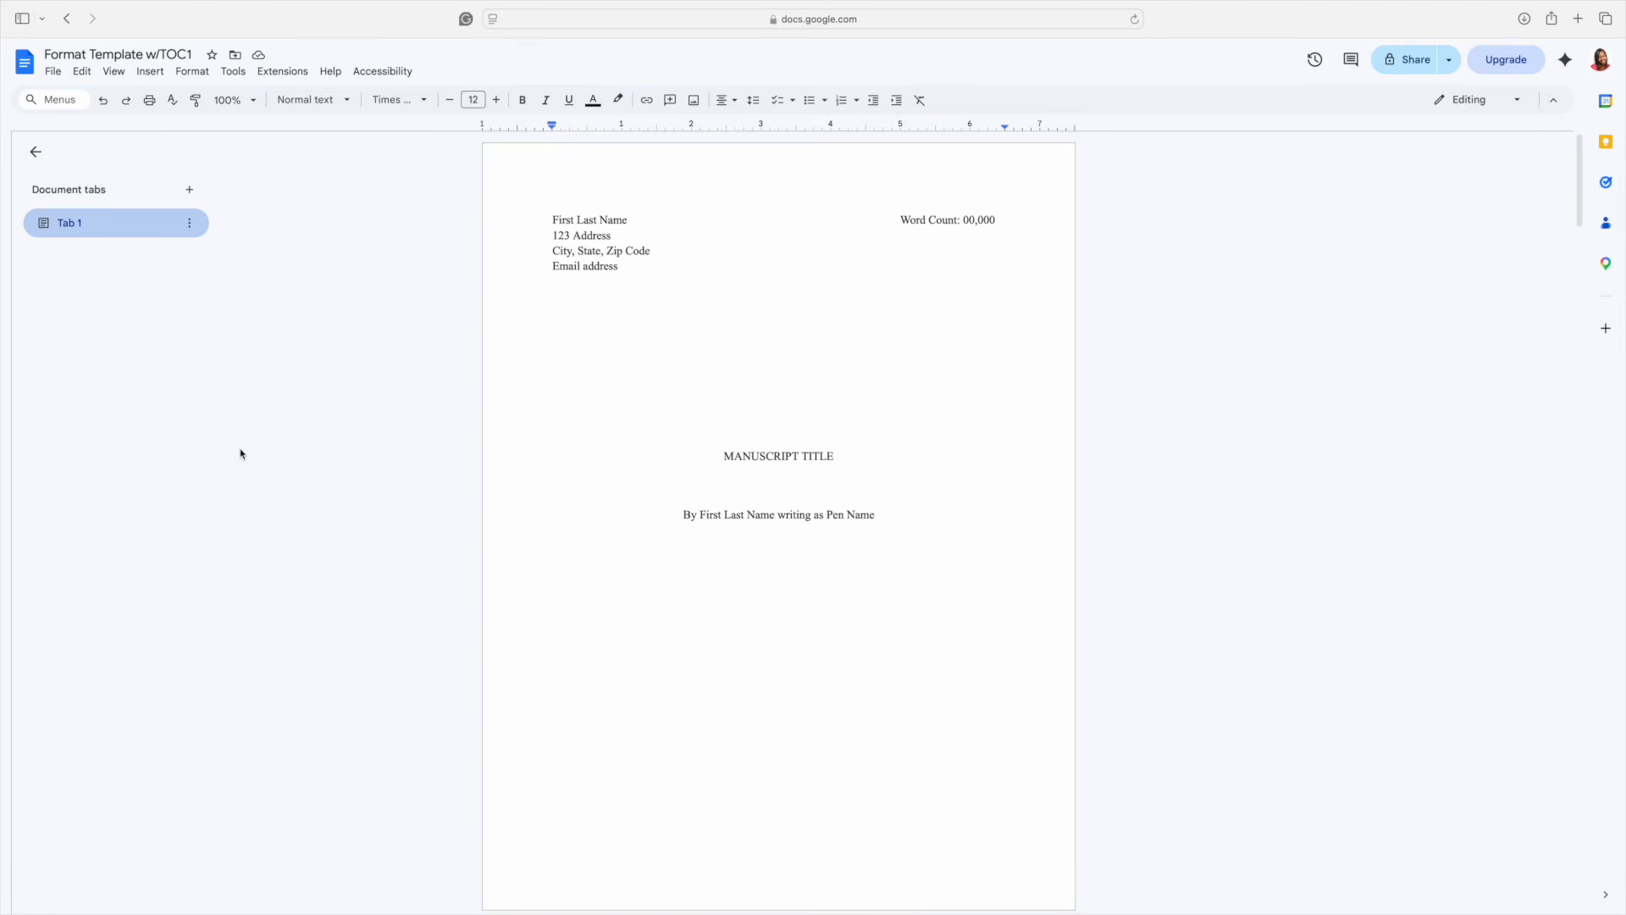
{"action": "left_click", "coordinate": [190, 190]}
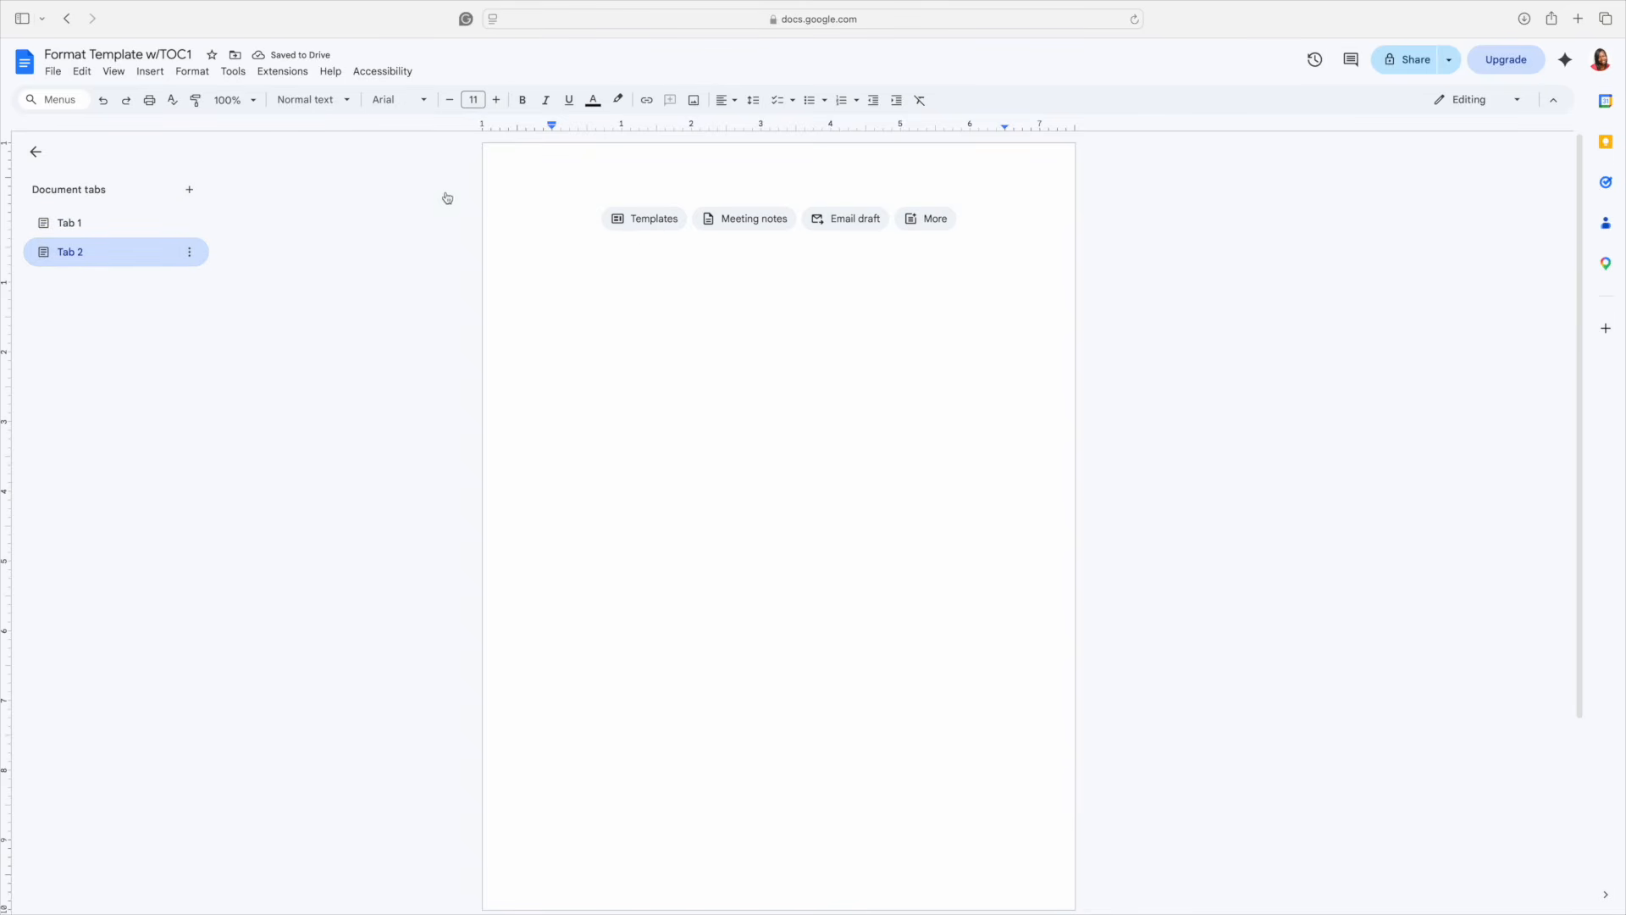
{"action": "left_click", "coordinate": [731, 100]}
- Centre-align the first line of Tab 2 and type 'Additional Resources'
{"action": "left_click", "coordinate": [749, 129]}
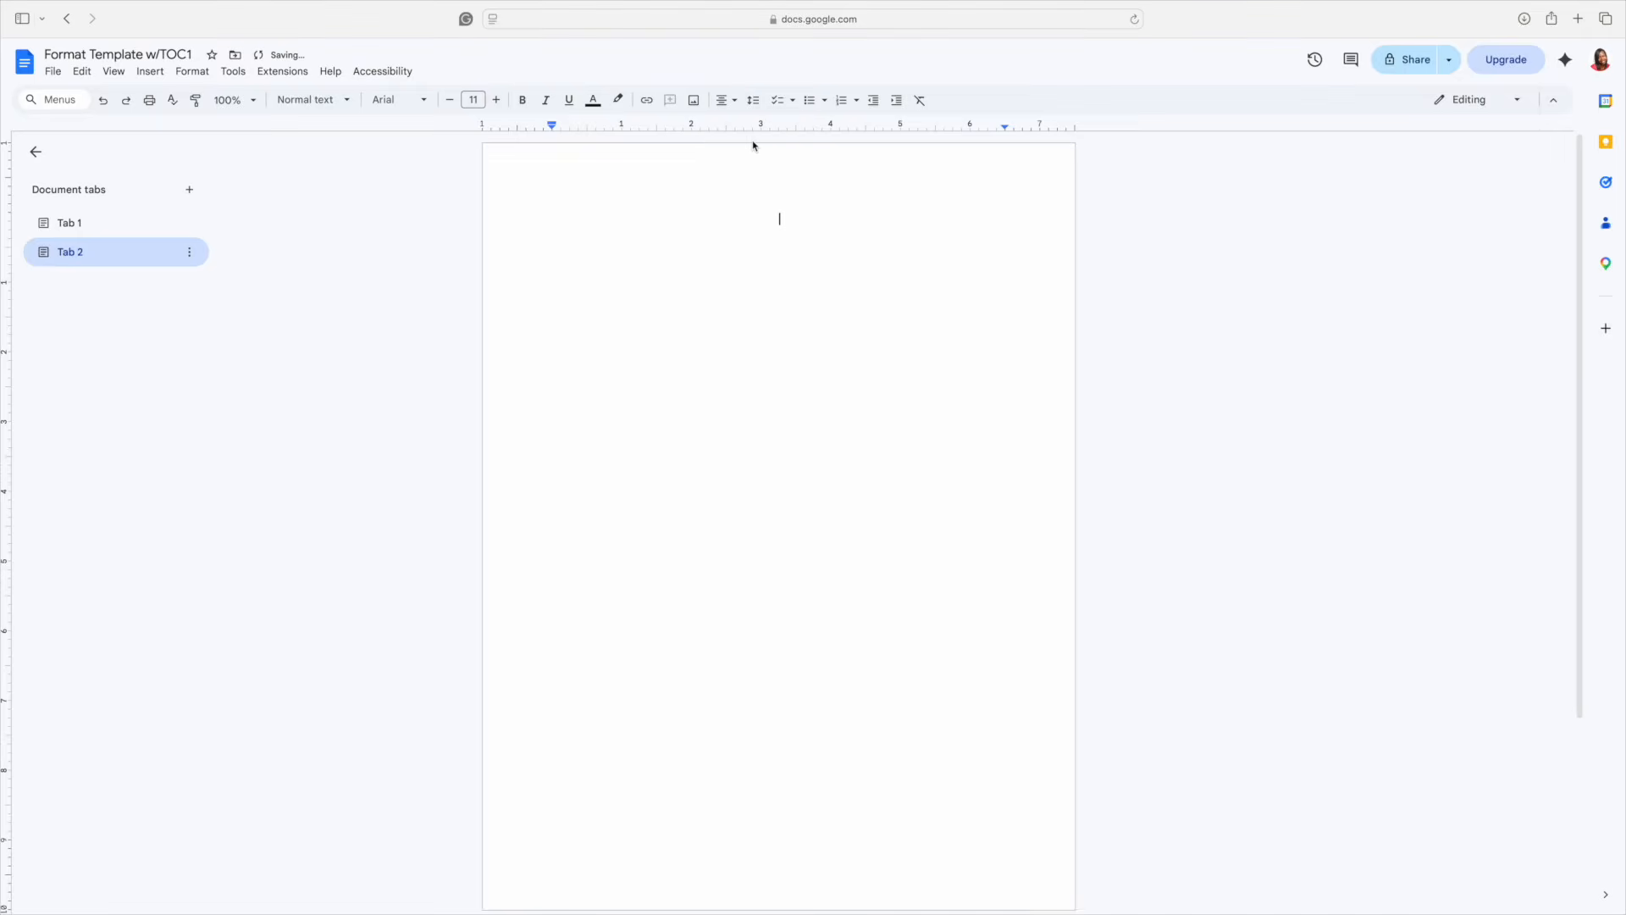
{"action": "type", "text": "Additional Resources"}
{"action": "left_click", "coordinate": [79, 224]}
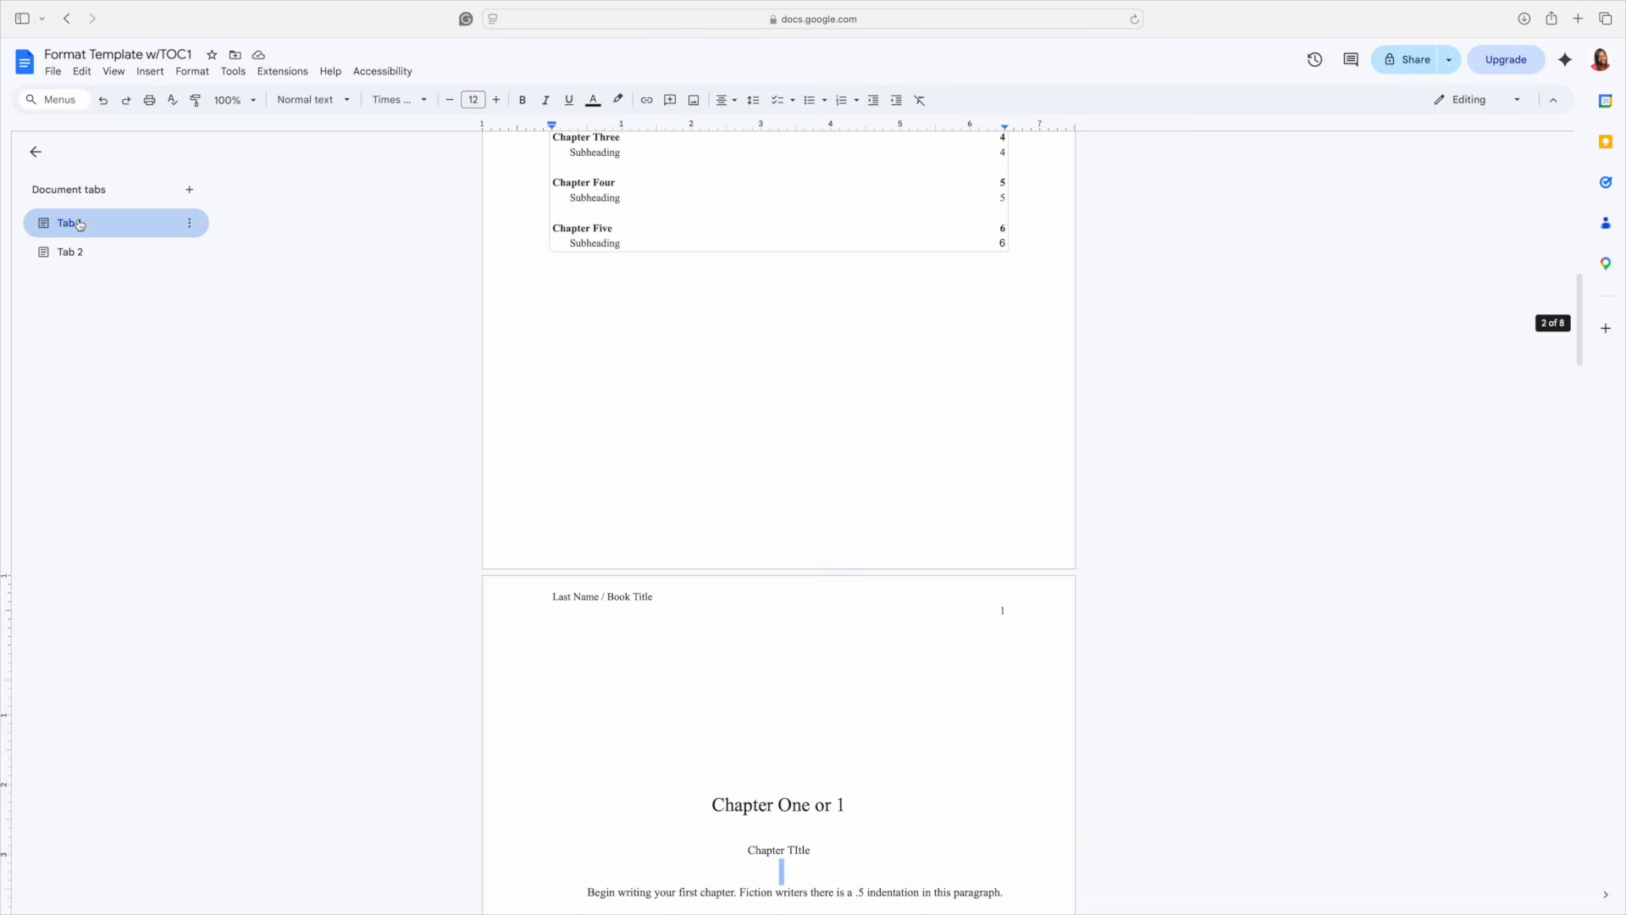
- Scroll through Tab 1 to view the manuscript title page and table of contents
{"action": "scroll", "coordinate": [303, 268], "scroll_direction": "up", "scroll_amount": 7}
{"action": "scroll", "coordinate": [303, 268], "scroll_direction": "up", "scroll_amount": 6}
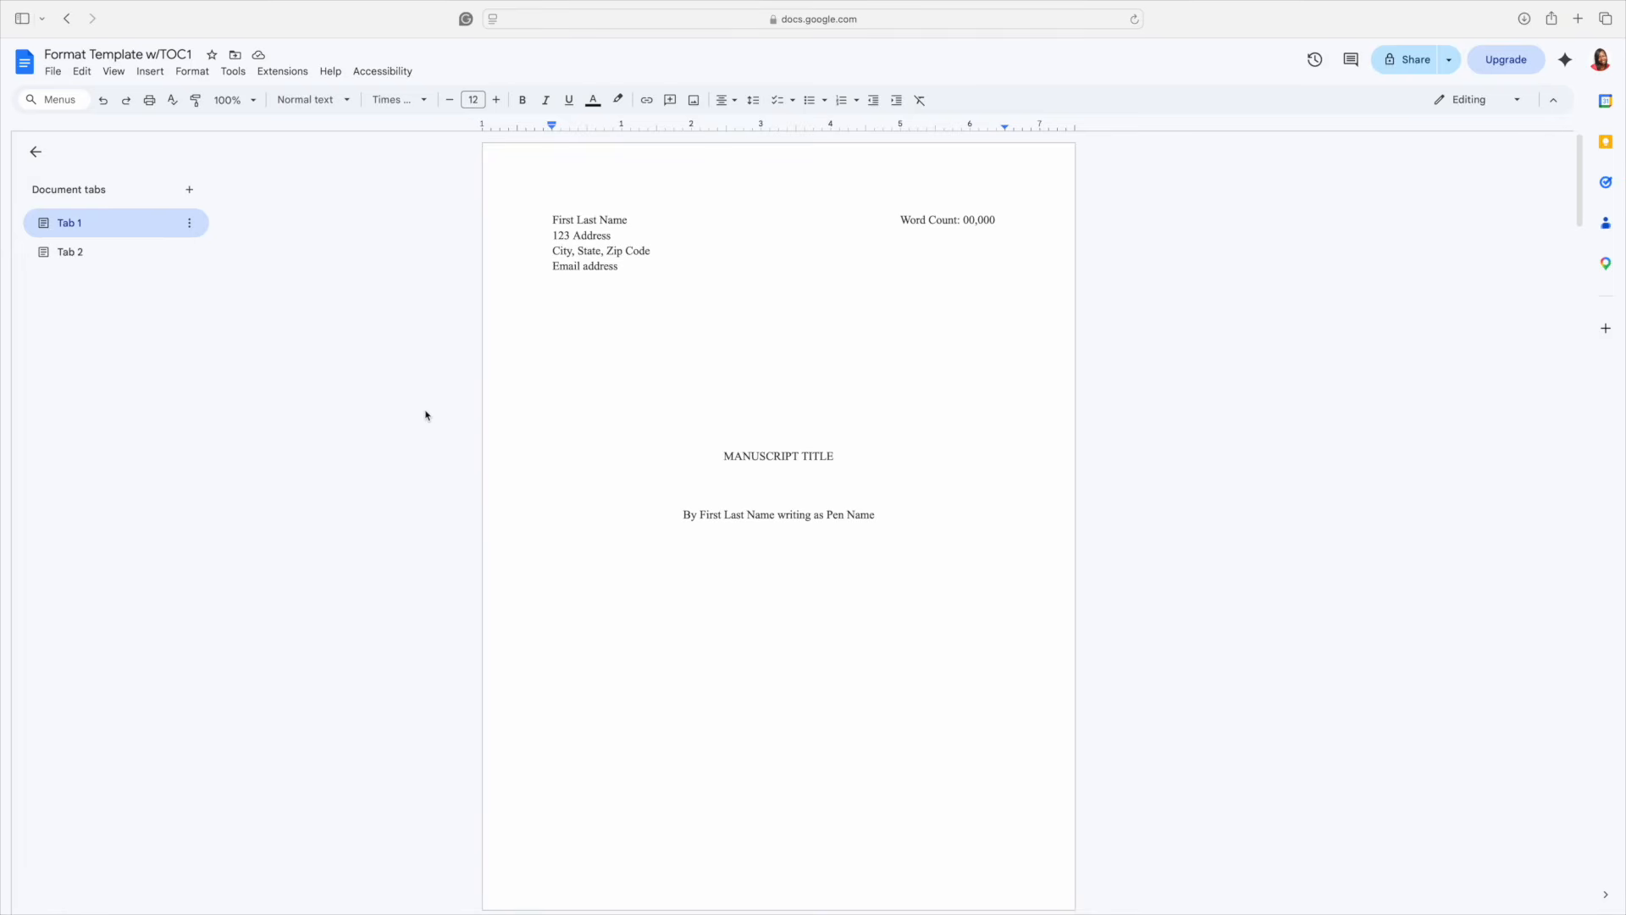
{"action": "scroll", "coordinate": [425, 415], "scroll_direction": "down", "scroll_amount": 10}
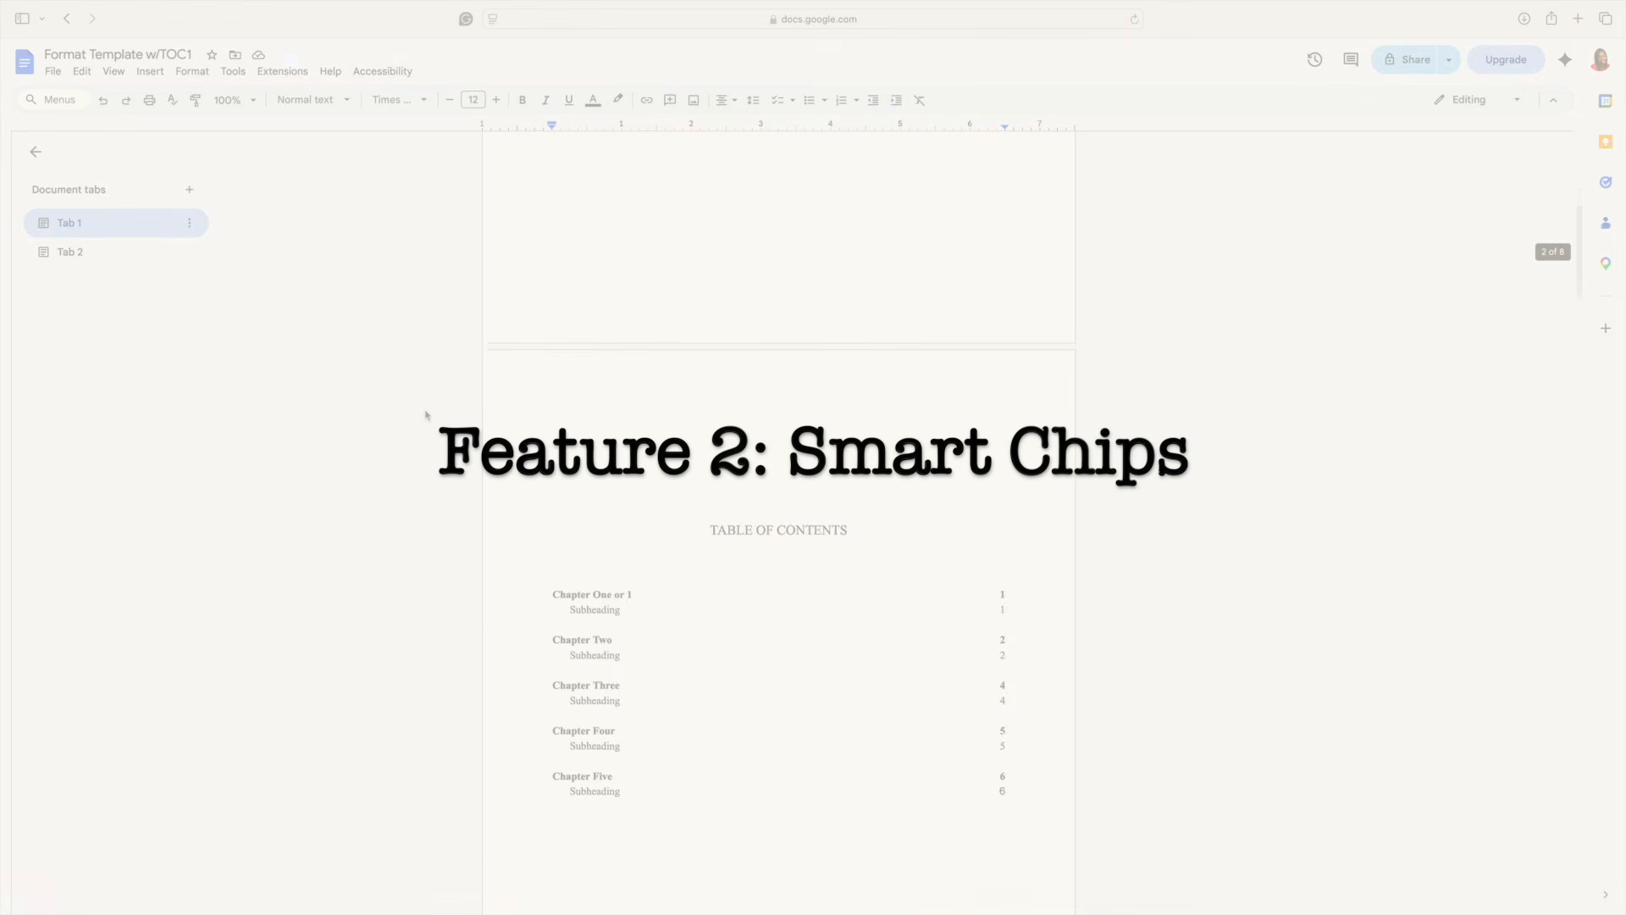
- On the blank line above Chapter One, use @ to add a Work In Progress dropdown showing Edited
{"action": "scroll", "coordinate": [426, 414], "scroll_direction": "down", "scroll_amount": 4}
{"action": "left_click", "coordinate": [784, 496]}
{"action": "left_click", "coordinate": [779, 501]}
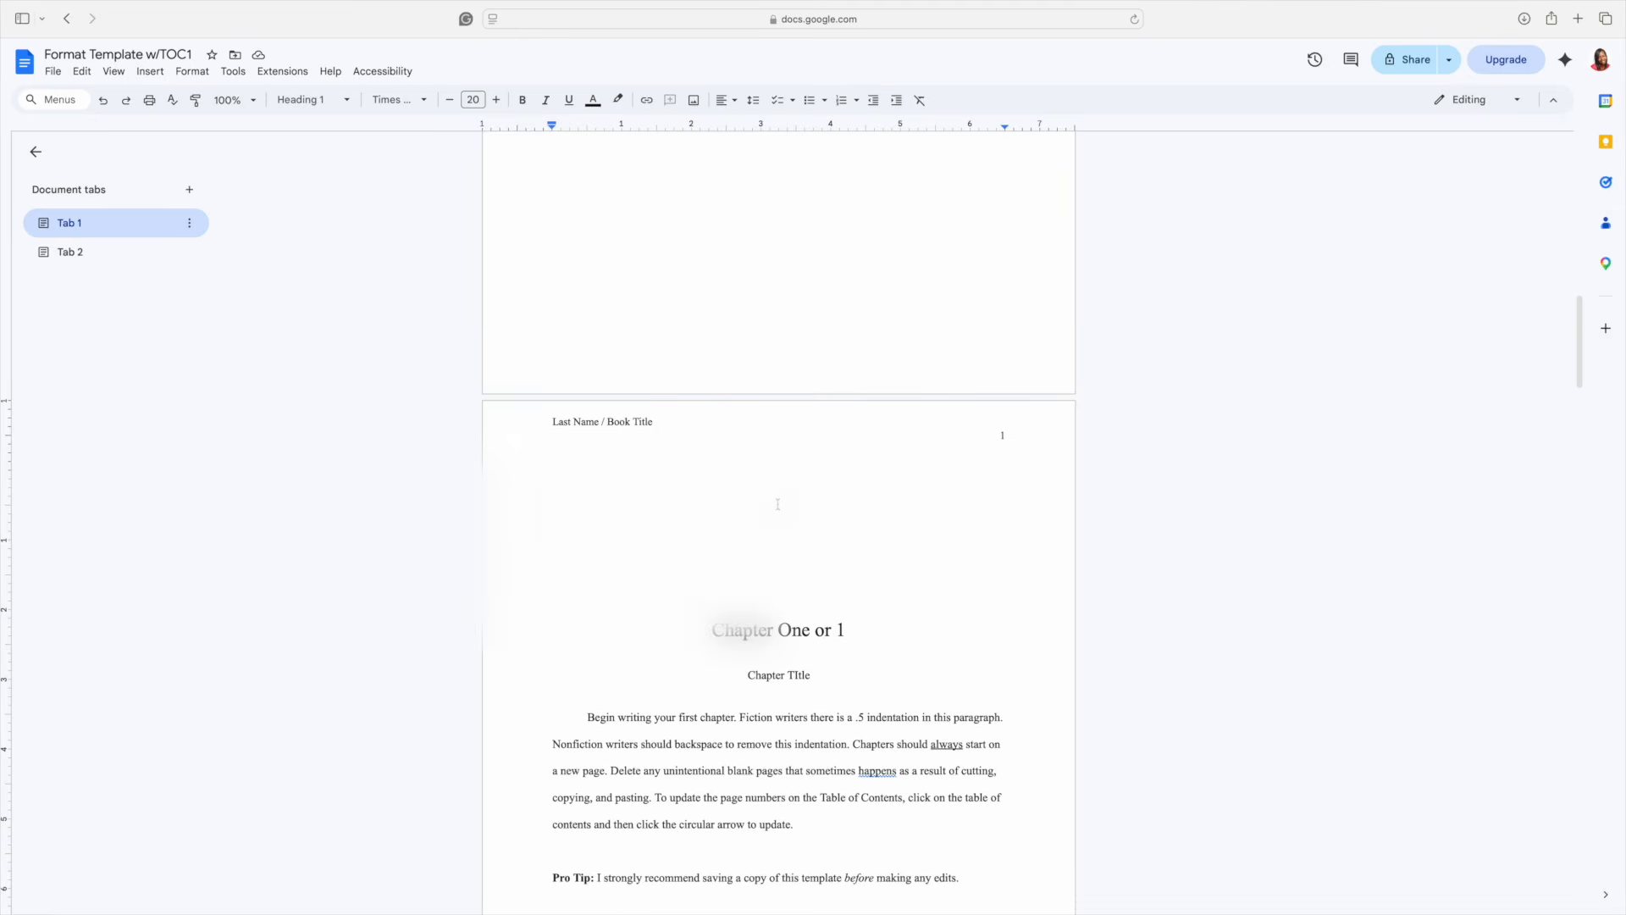
{"action": "type", "text": "@"}
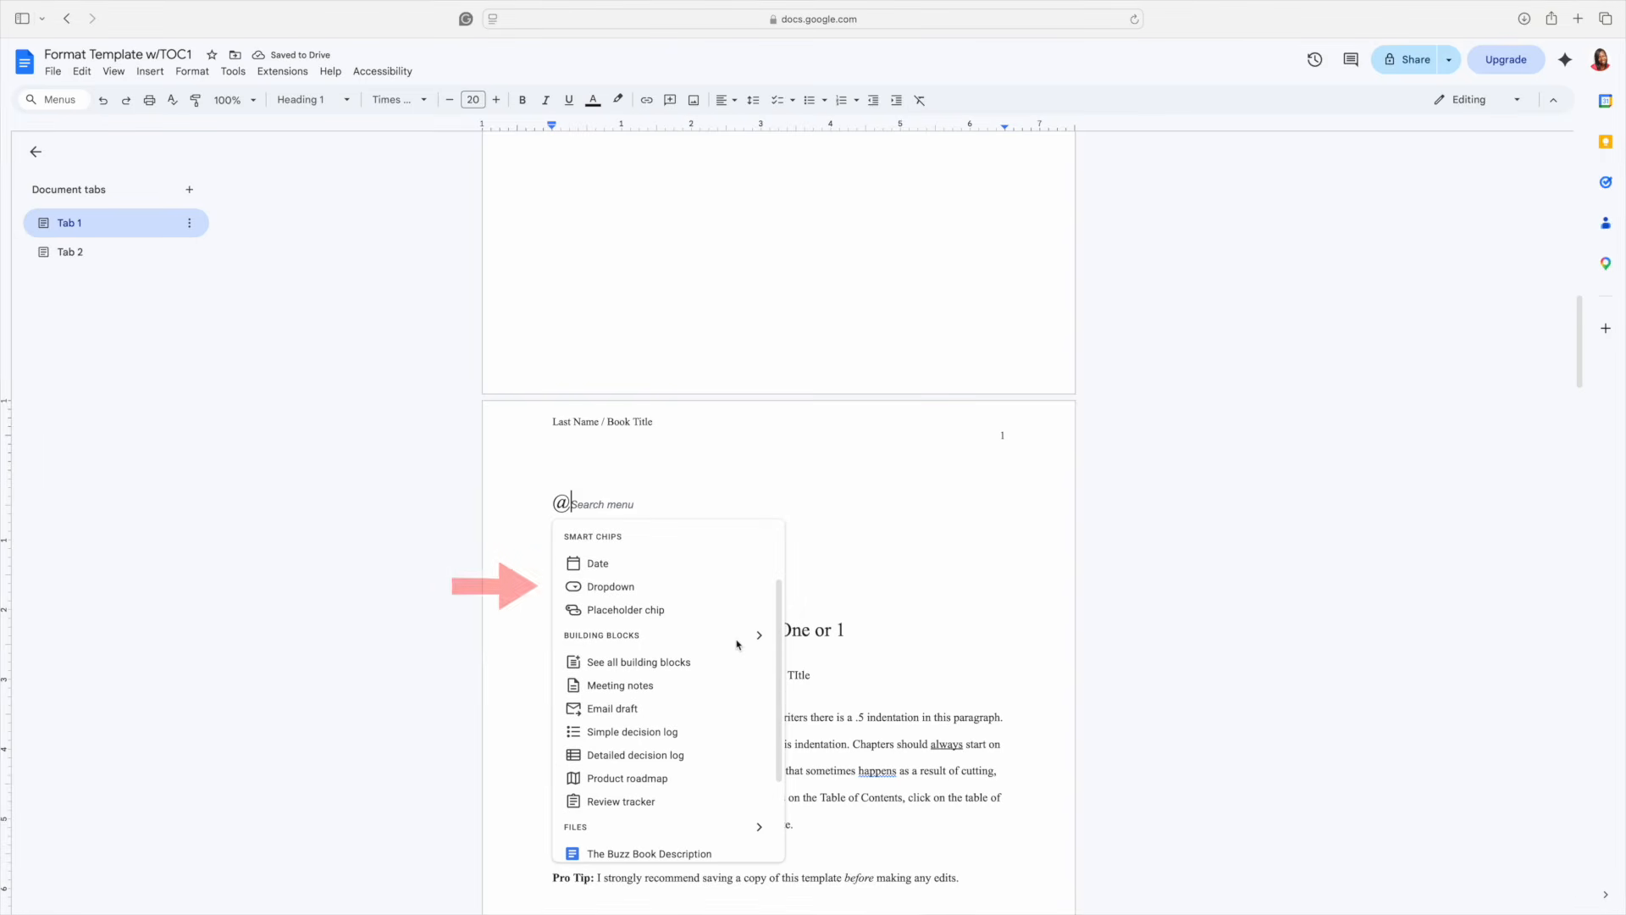
{"action": "left_click", "coordinate": [608, 588]}
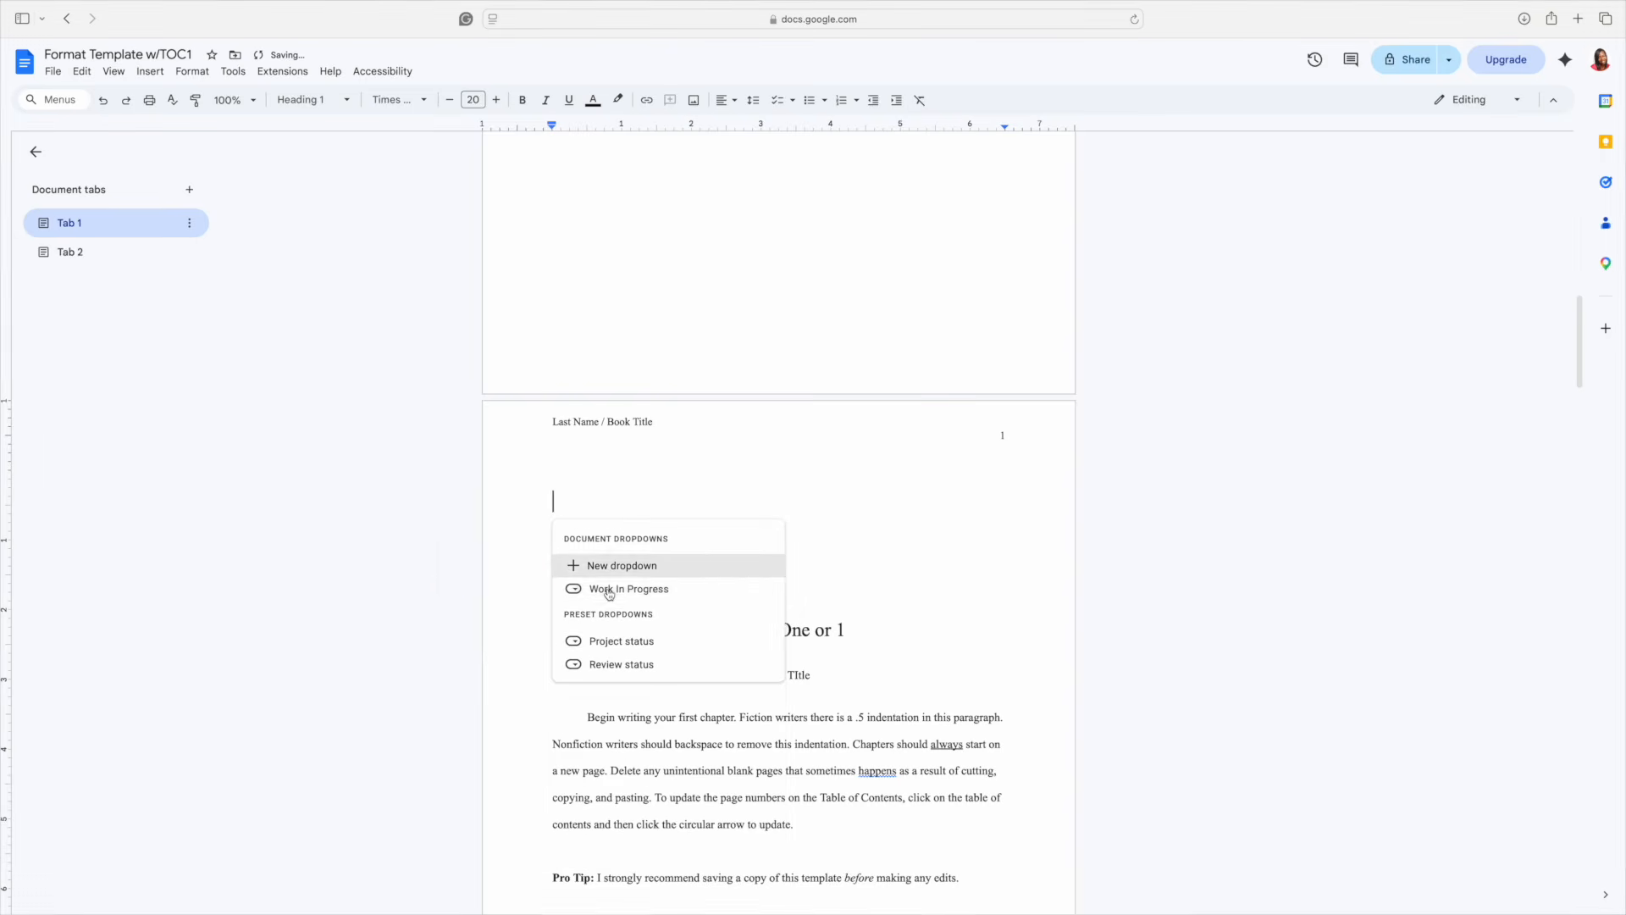
{"action": "mouse_move", "coordinate": [608, 593]}
{"action": "mouse_move", "coordinate": [679, 592]}
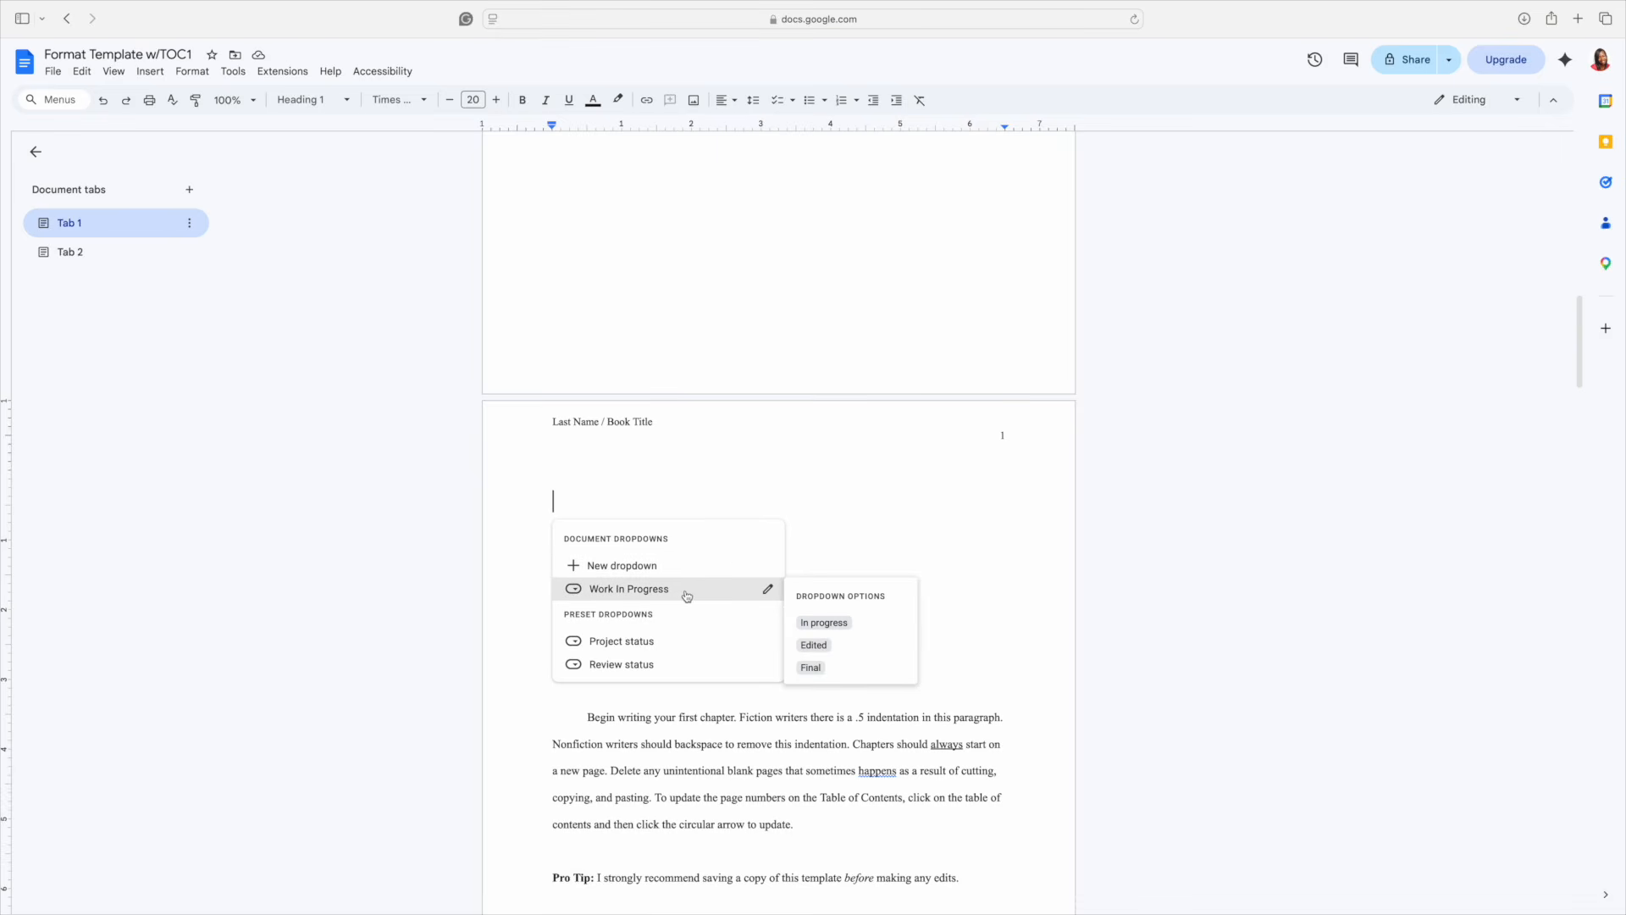
{"action": "left_click", "coordinate": [813, 645]}
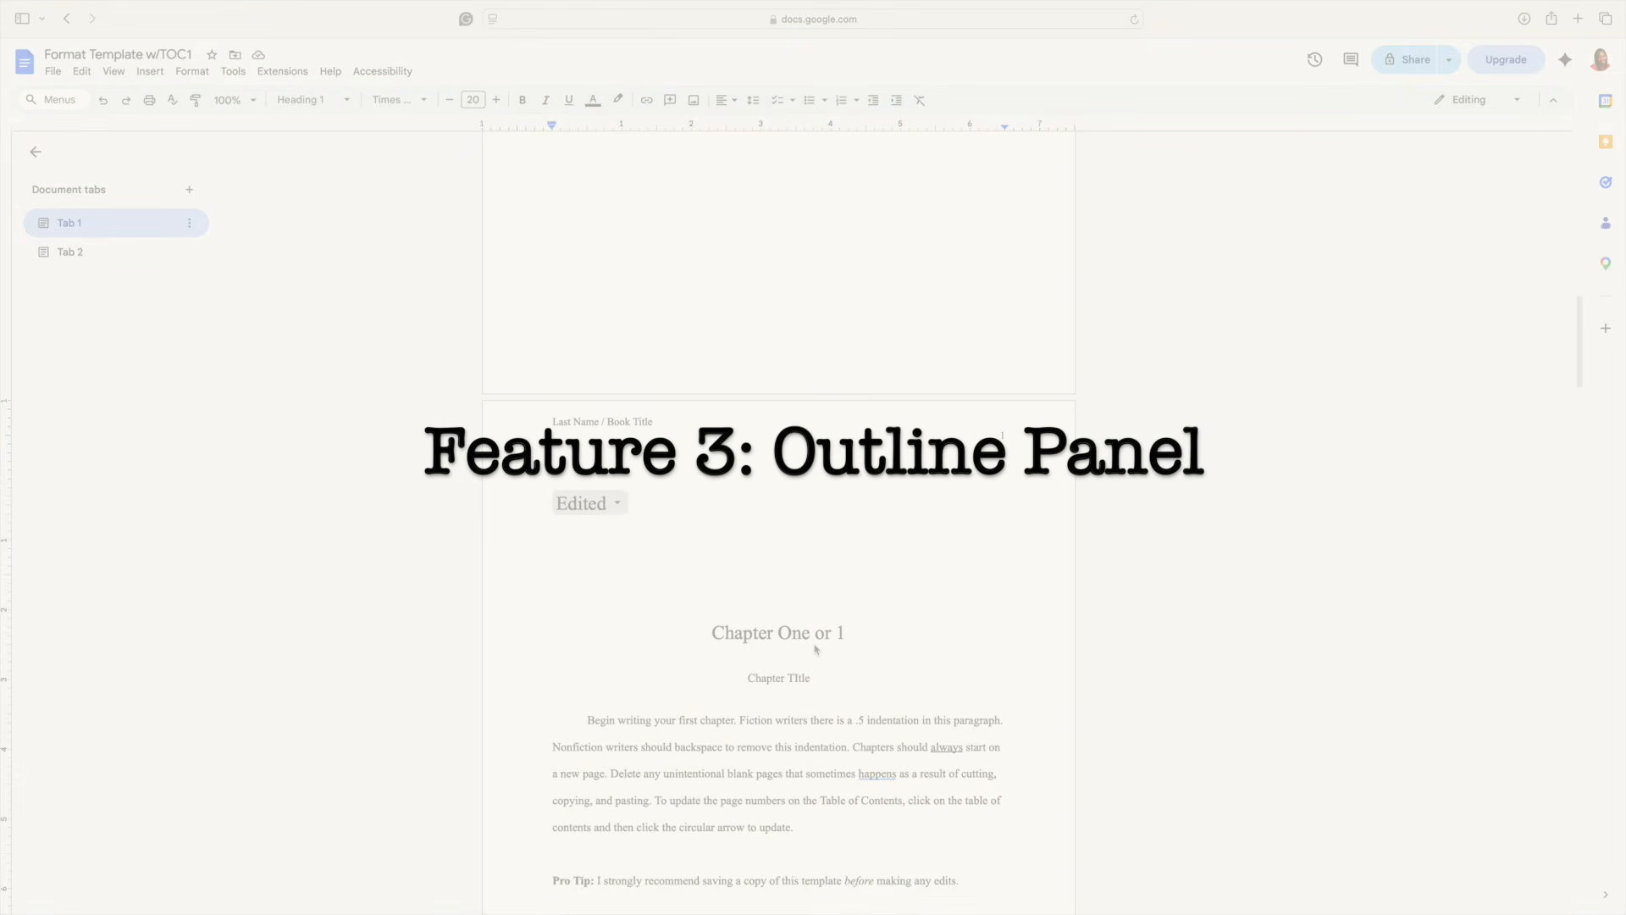
- Expand Tab 1's outline and step through the Chapter One, Chapter Title and Subheading lines
{"action": "left_click", "coordinate": [124, 231]}
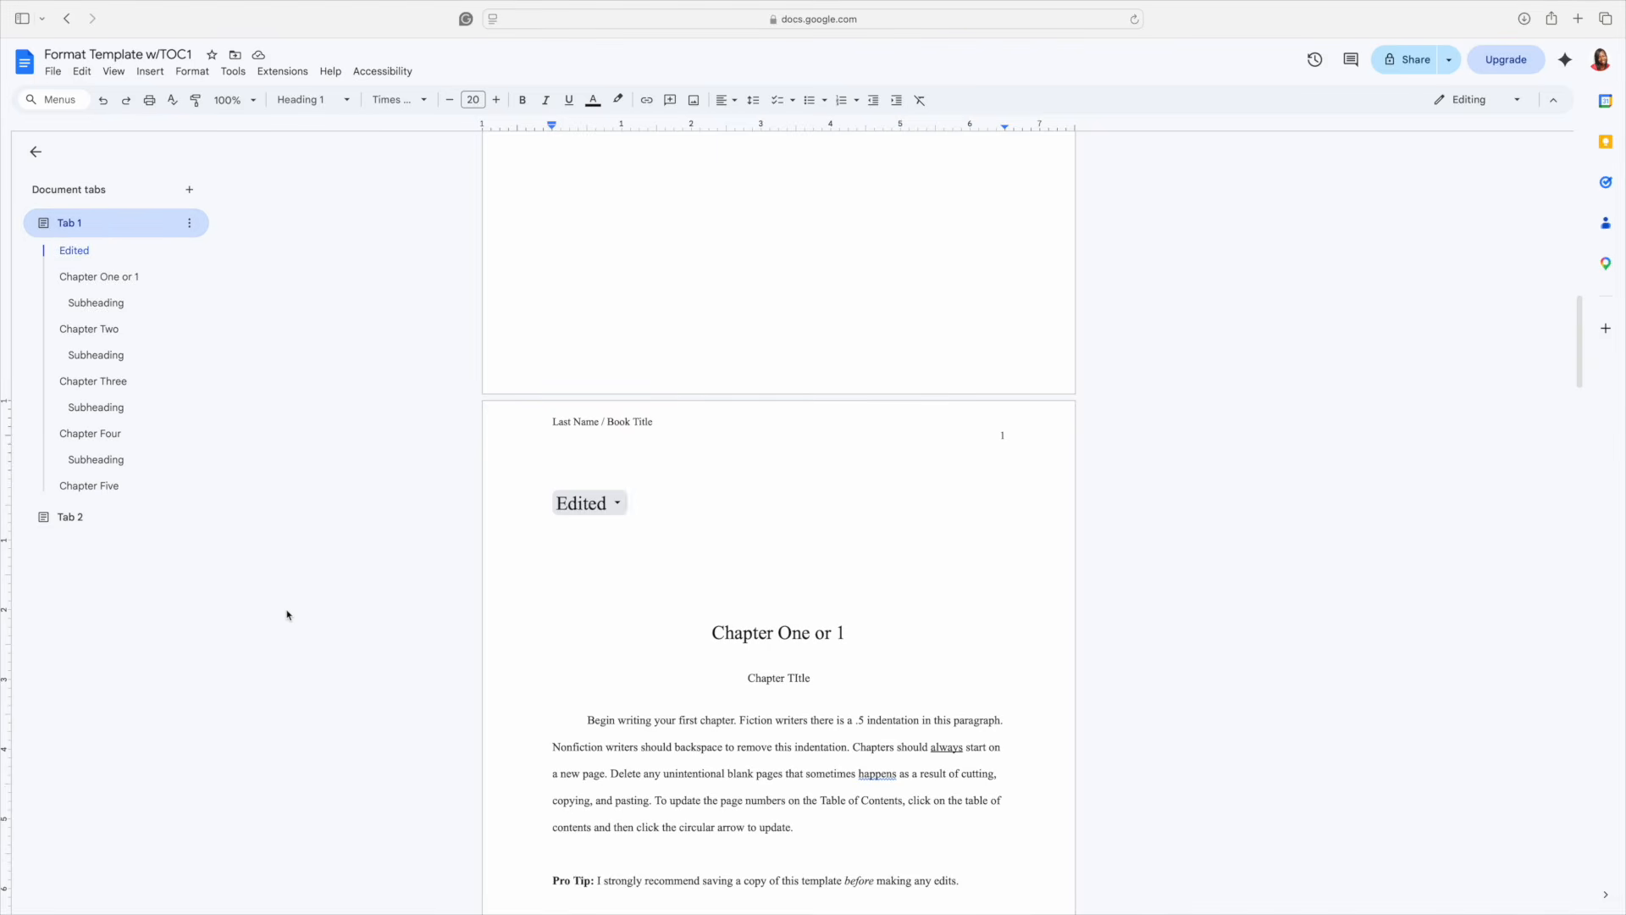
{"action": "scroll", "coordinate": [665, 694], "scroll_direction": "down", "scroll_amount": 3}
{"action": "scroll", "coordinate": [665, 694], "scroll_direction": "down", "scroll_amount": 3}
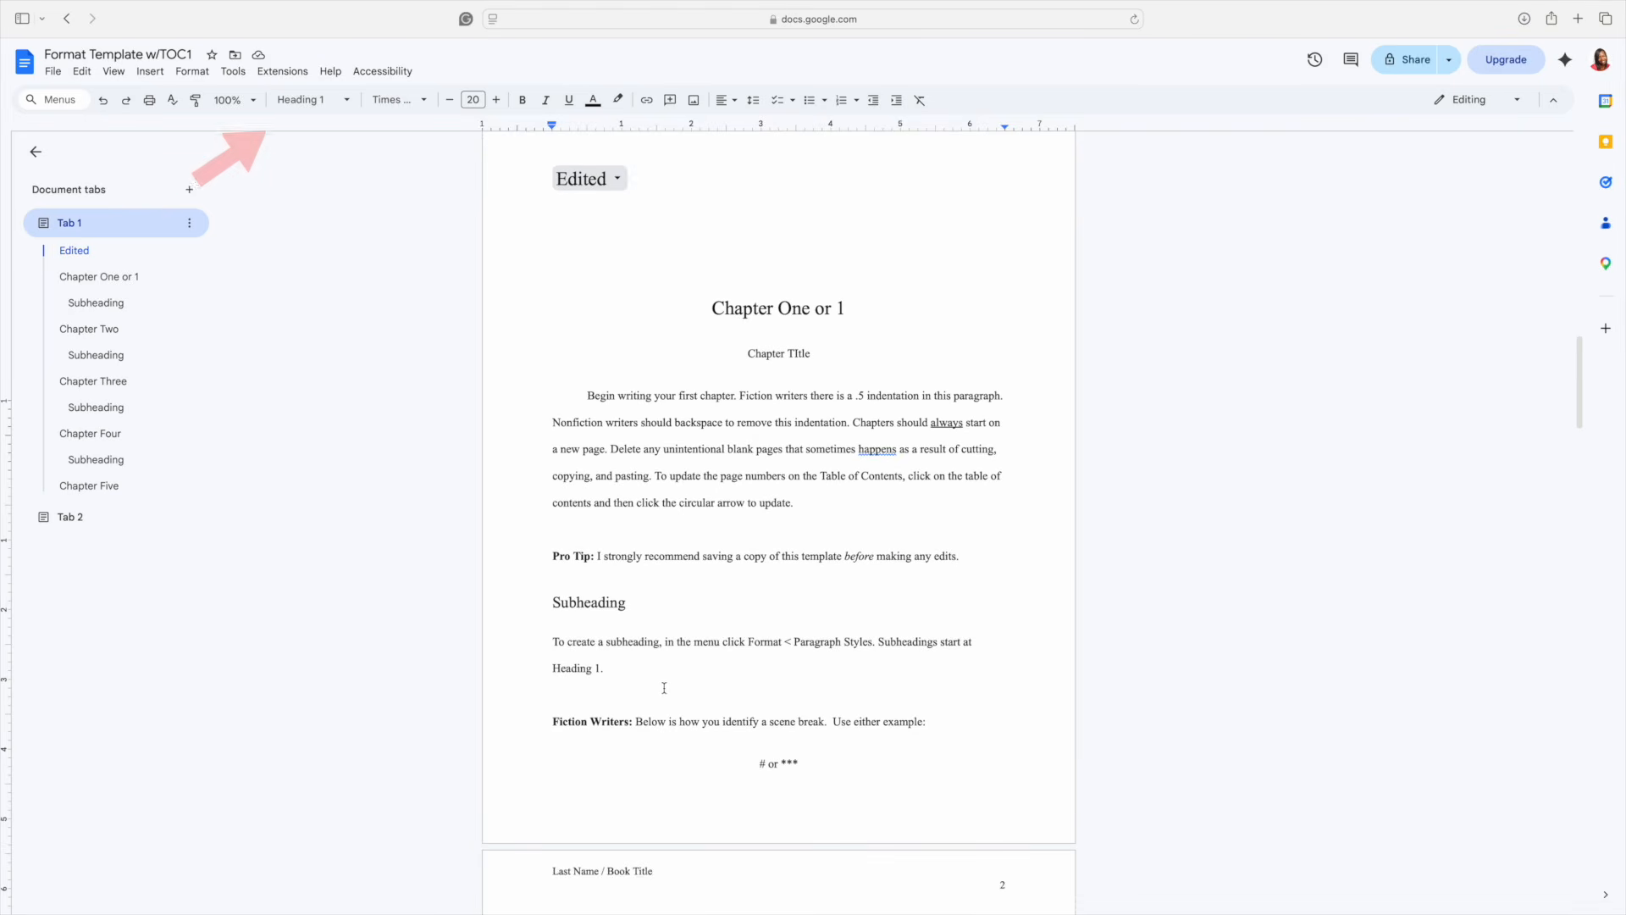
{"action": "left_click", "coordinate": [758, 310]}
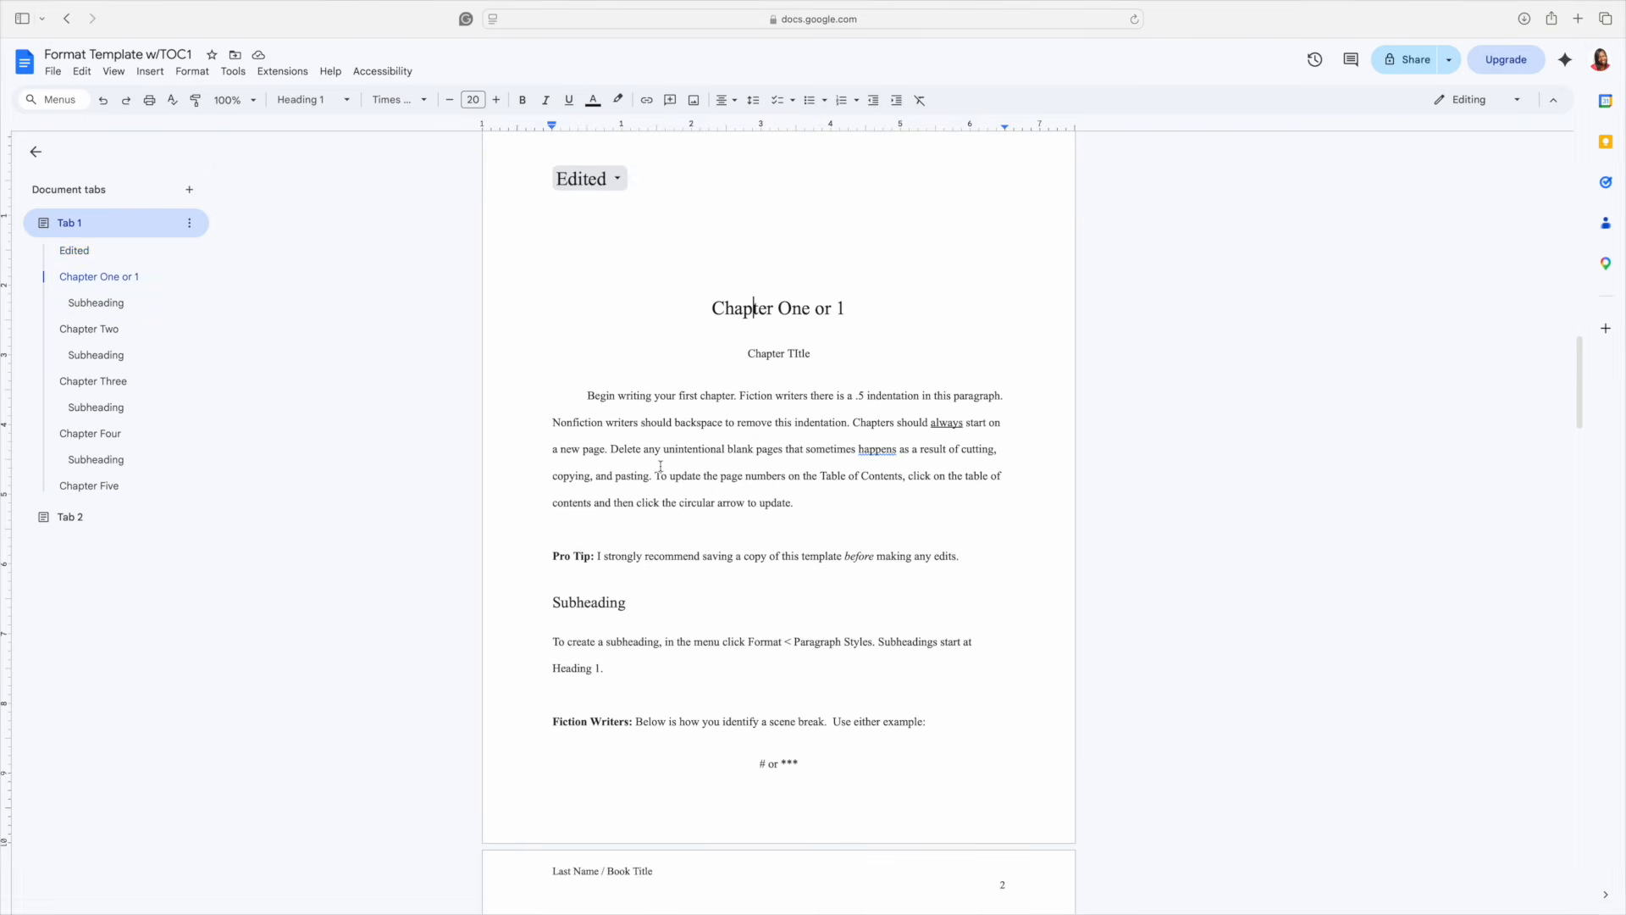
{"action": "left_click", "coordinate": [776, 353]}
{"action": "left_click", "coordinate": [581, 600]}
- Jump to Chapter Four from the outline, then scroll back up the manuscript
{"action": "left_click", "coordinate": [91, 433]}
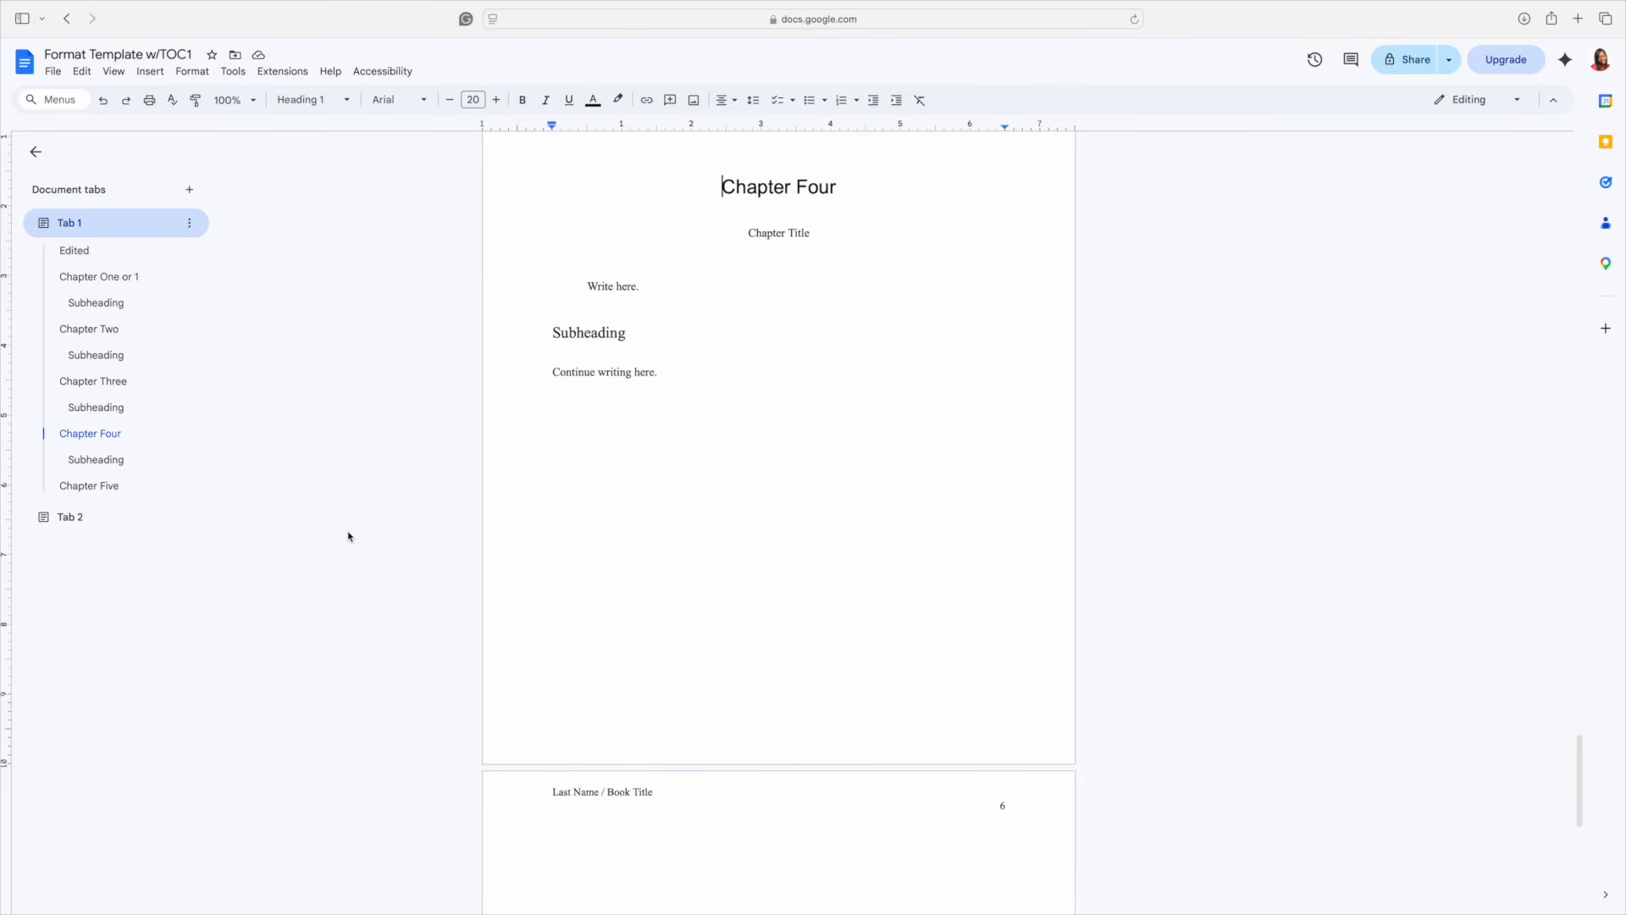
{"action": "scroll", "coordinate": [635, 537], "scroll_direction": "up", "scroll_amount": 12}
{"action": "scroll", "coordinate": [637, 538], "scroll_direction": "up", "scroll_amount": 20}
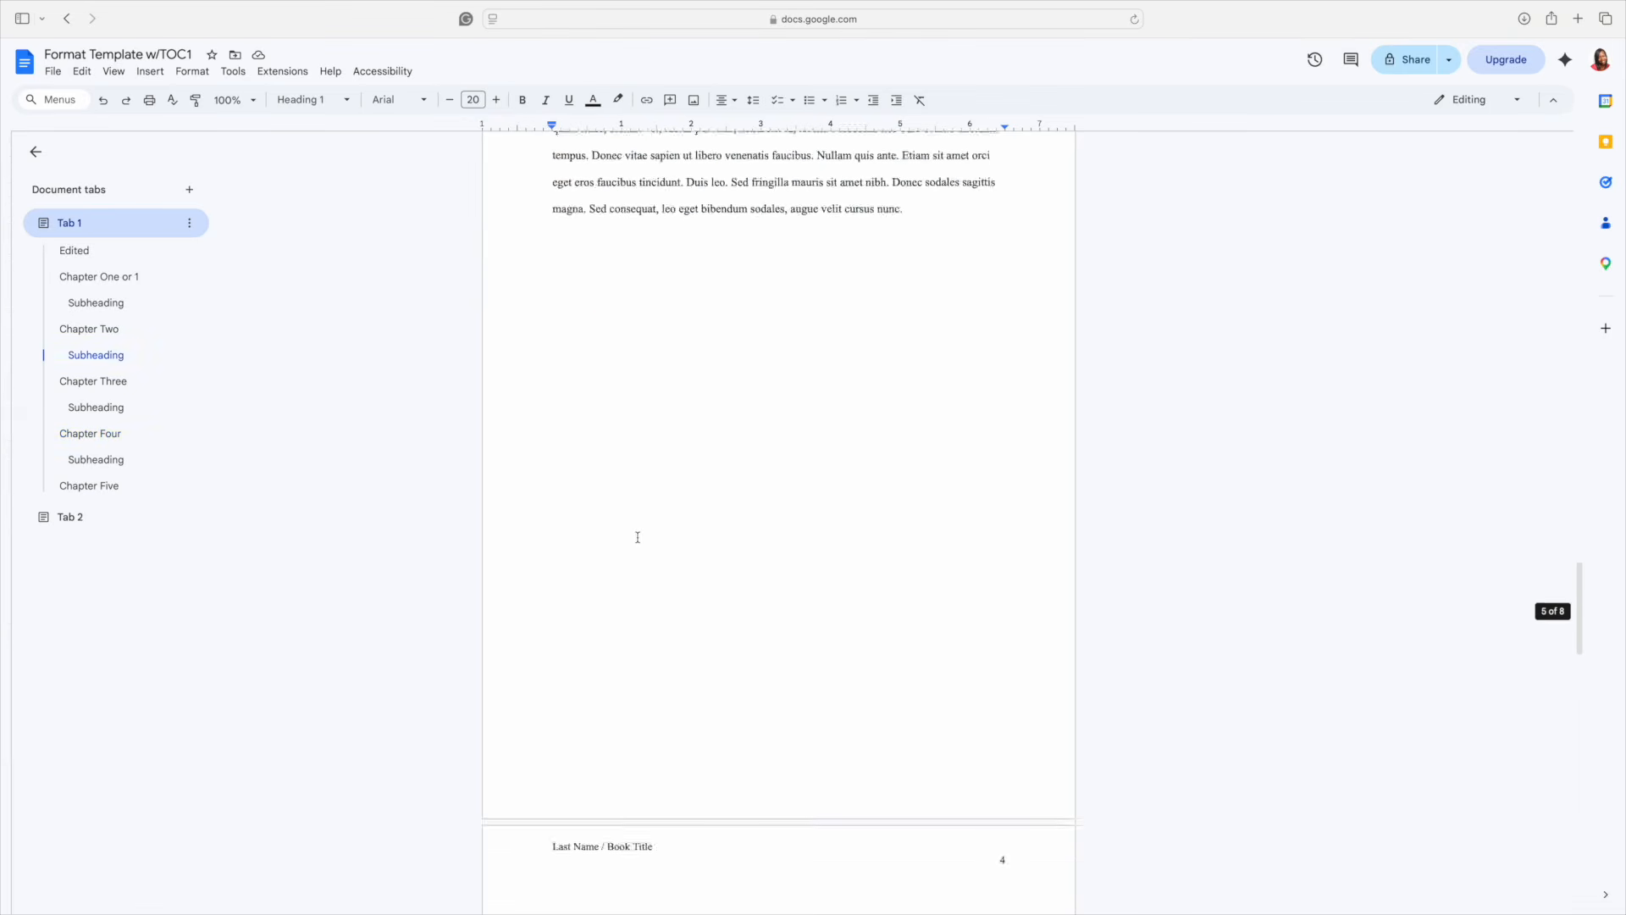
{"action": "scroll", "coordinate": [638, 537], "scroll_direction": "up", "scroll_amount": 15}
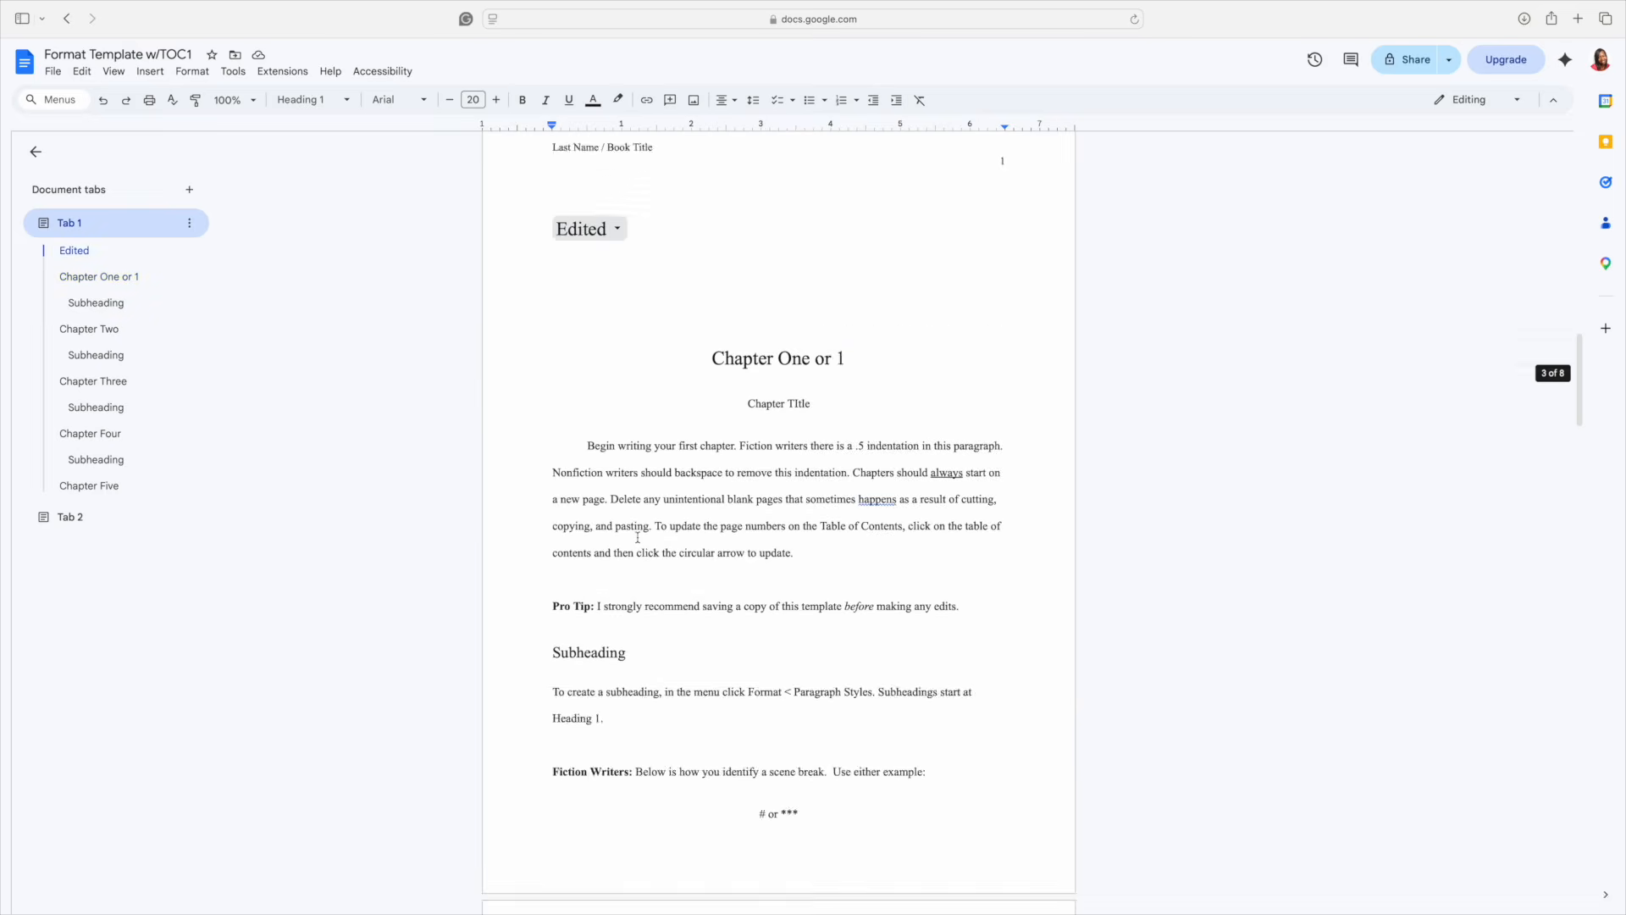
{"action": "scroll", "coordinate": [638, 537], "scroll_direction": "up", "scroll_amount": 2}
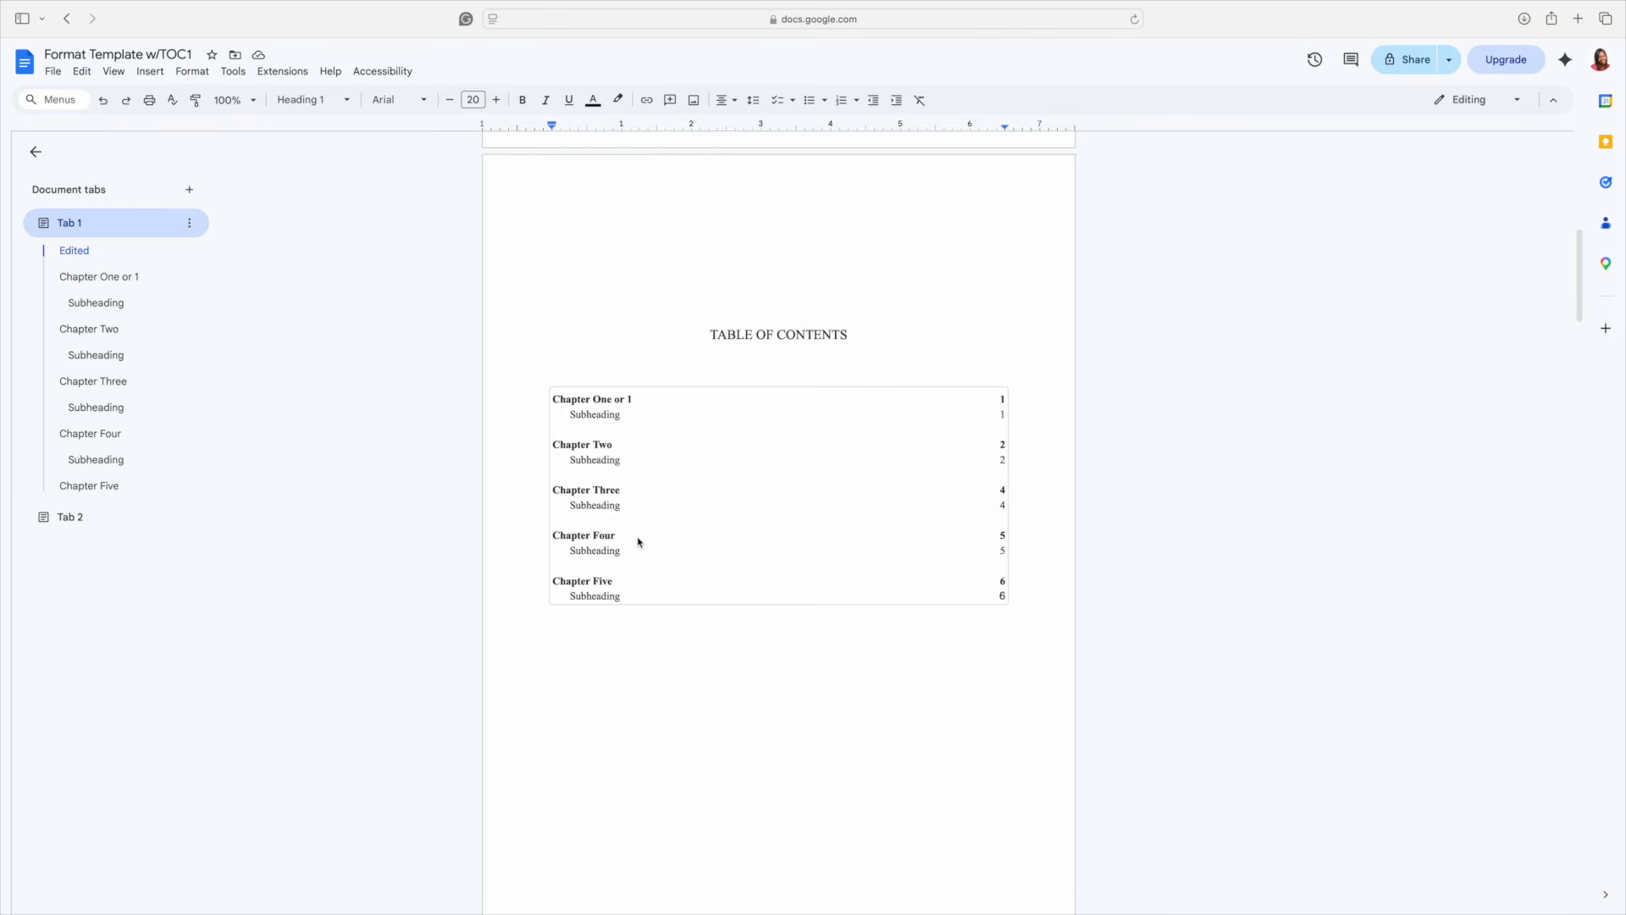
{"action": "scroll", "coordinate": [637, 542], "scroll_direction": "down", "scroll_amount": 8}
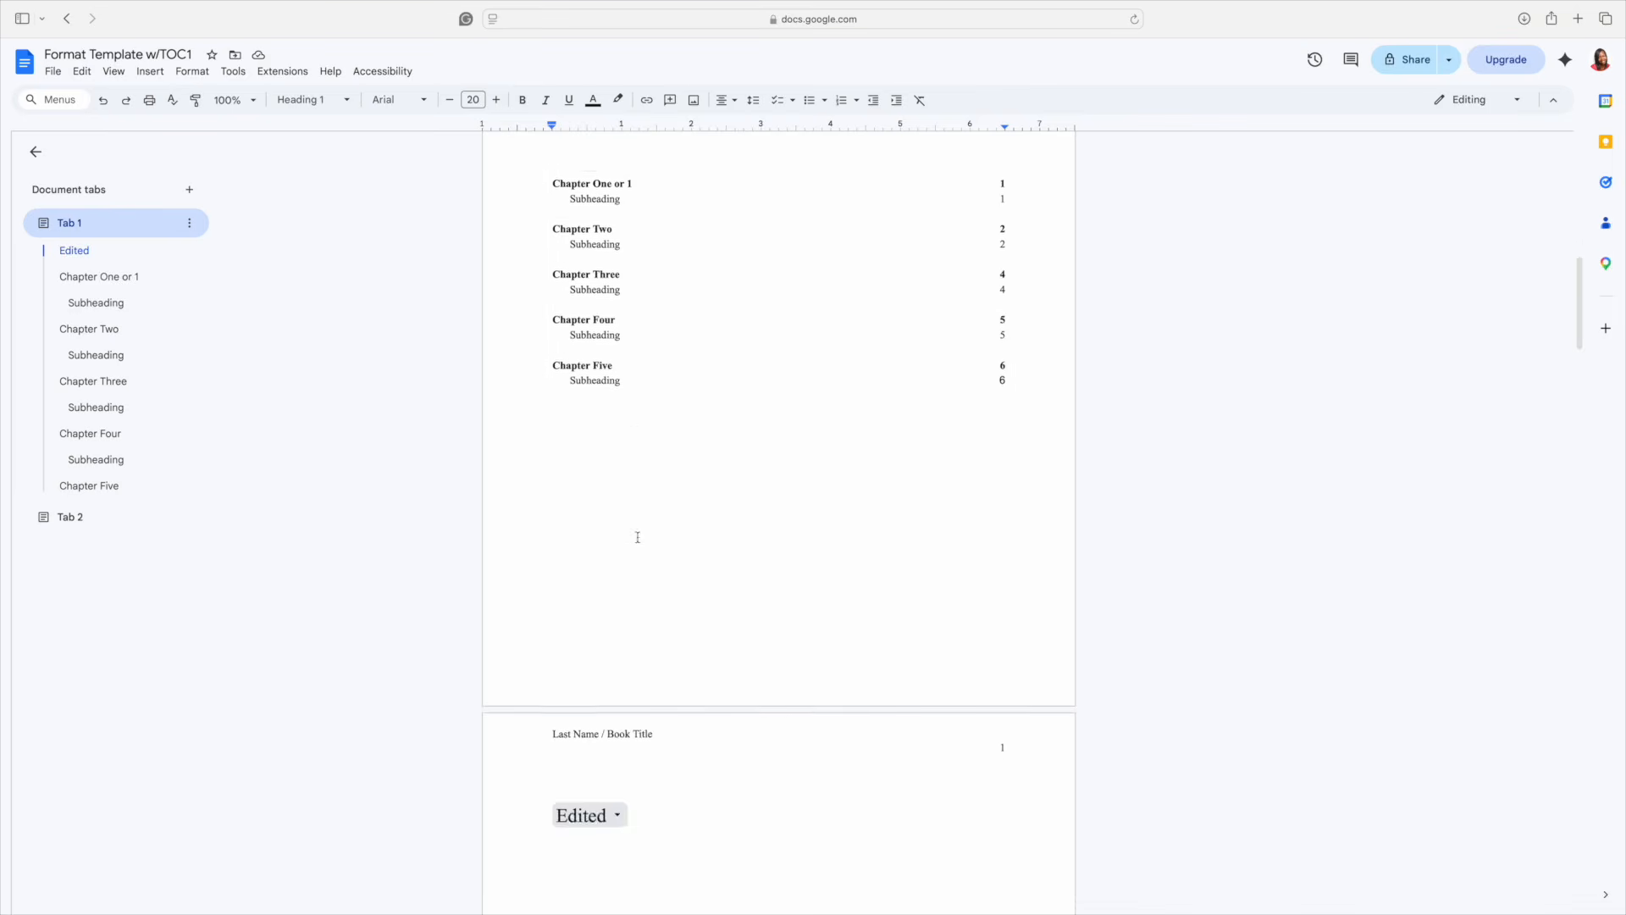
{"action": "scroll", "coordinate": [638, 538], "scroll_direction": "down", "scroll_amount": 2}
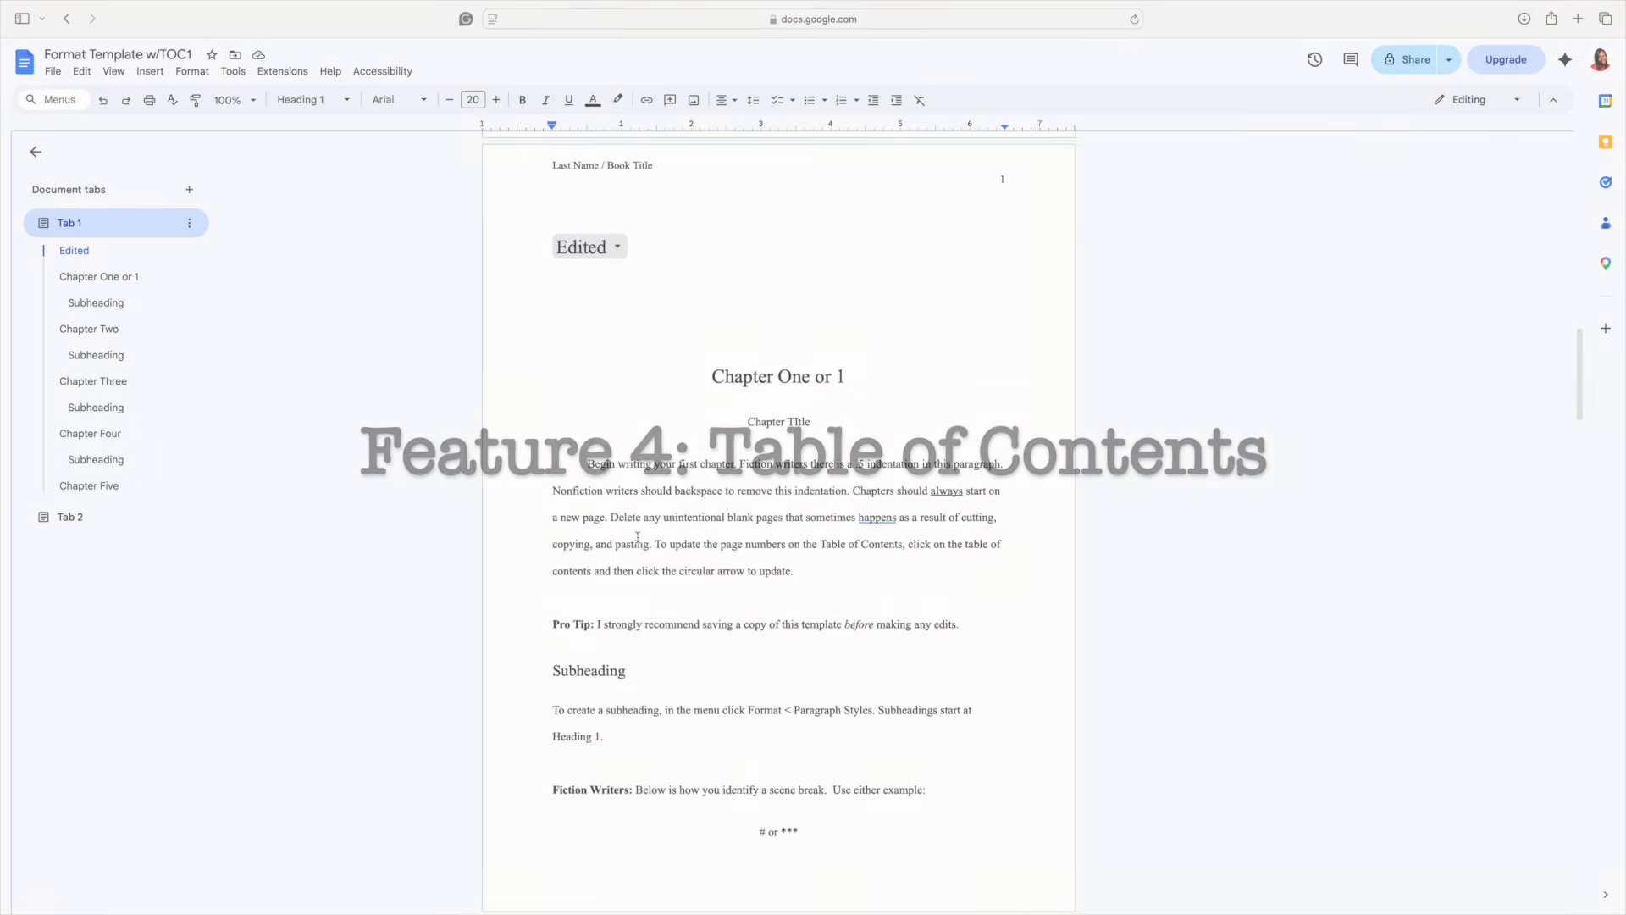
- Scroll up to the TOC page, preview Insert's table of contents styles, and select the existing TOC
{"action": "scroll", "coordinate": [637, 538], "scroll_direction": "up", "scroll_amount": 2}
{"action": "scroll", "coordinate": [637, 537], "scroll_direction": "up", "scroll_amount": 6}
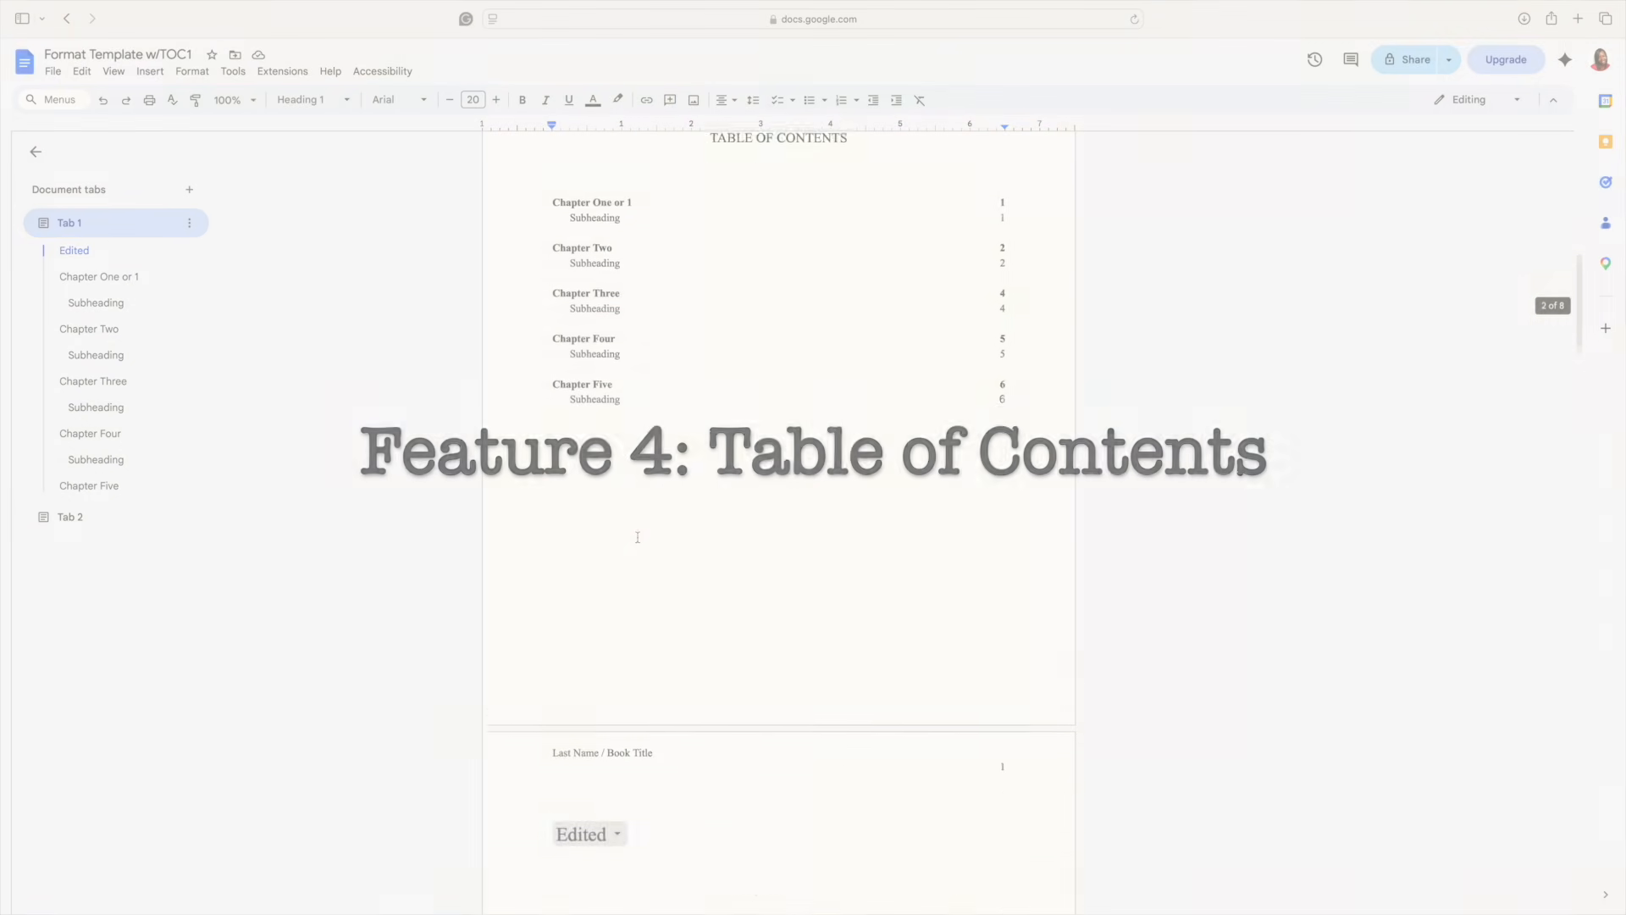
{"action": "scroll", "coordinate": [638, 542], "scroll_direction": "up", "scroll_amount": 1}
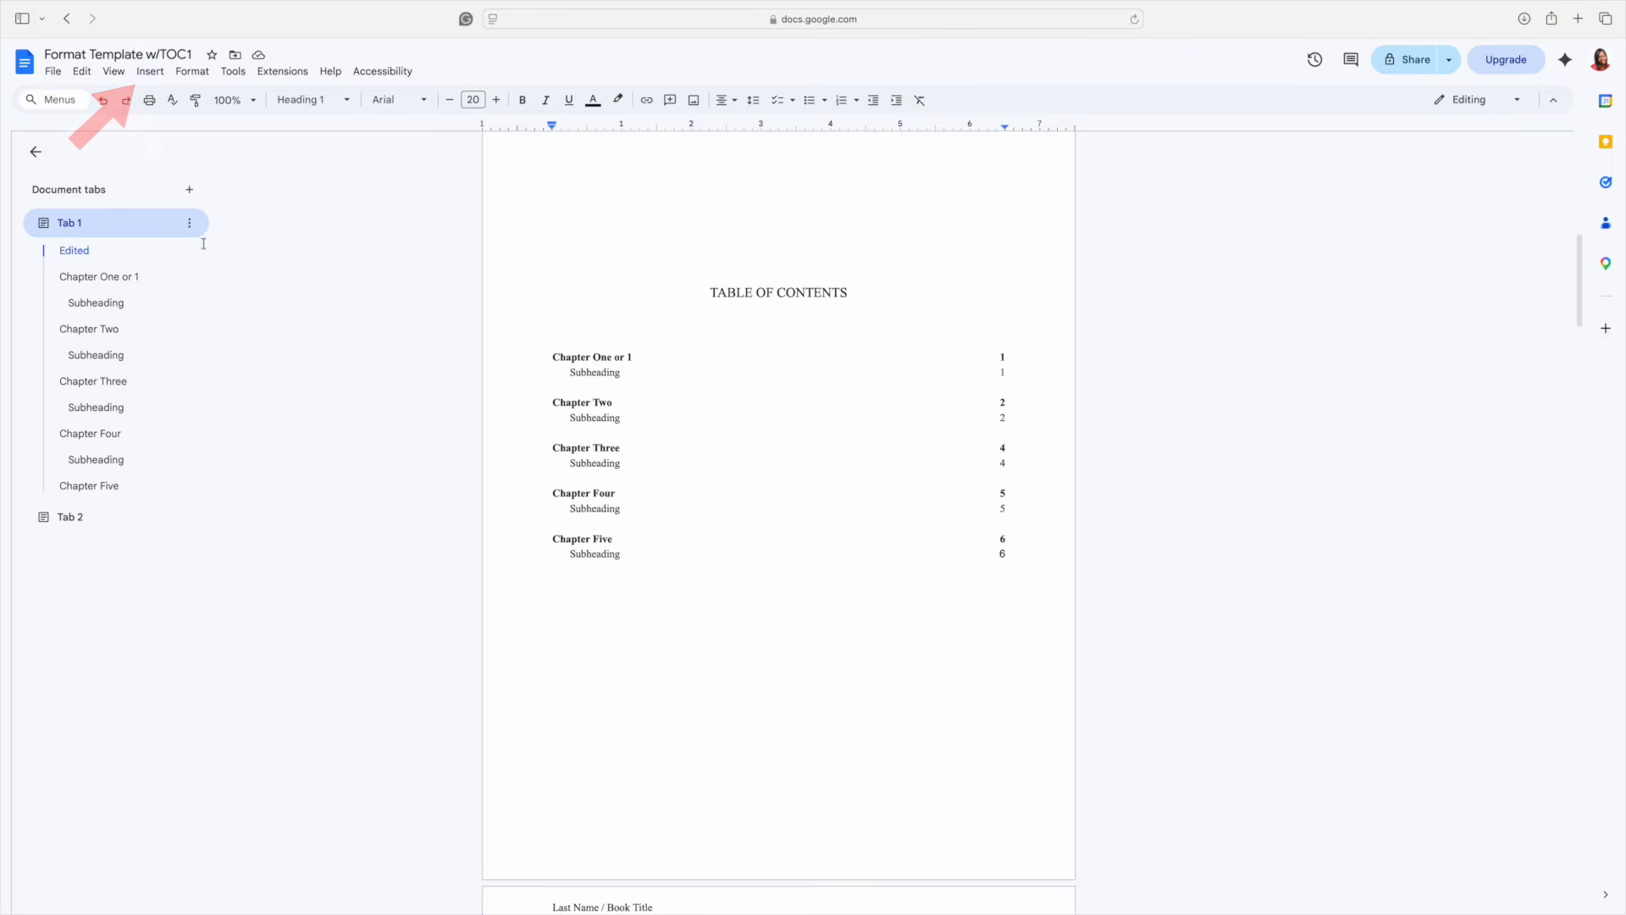
{"action": "left_click", "coordinate": [146, 75]}
{"action": "mouse_move", "coordinate": [187, 415]}
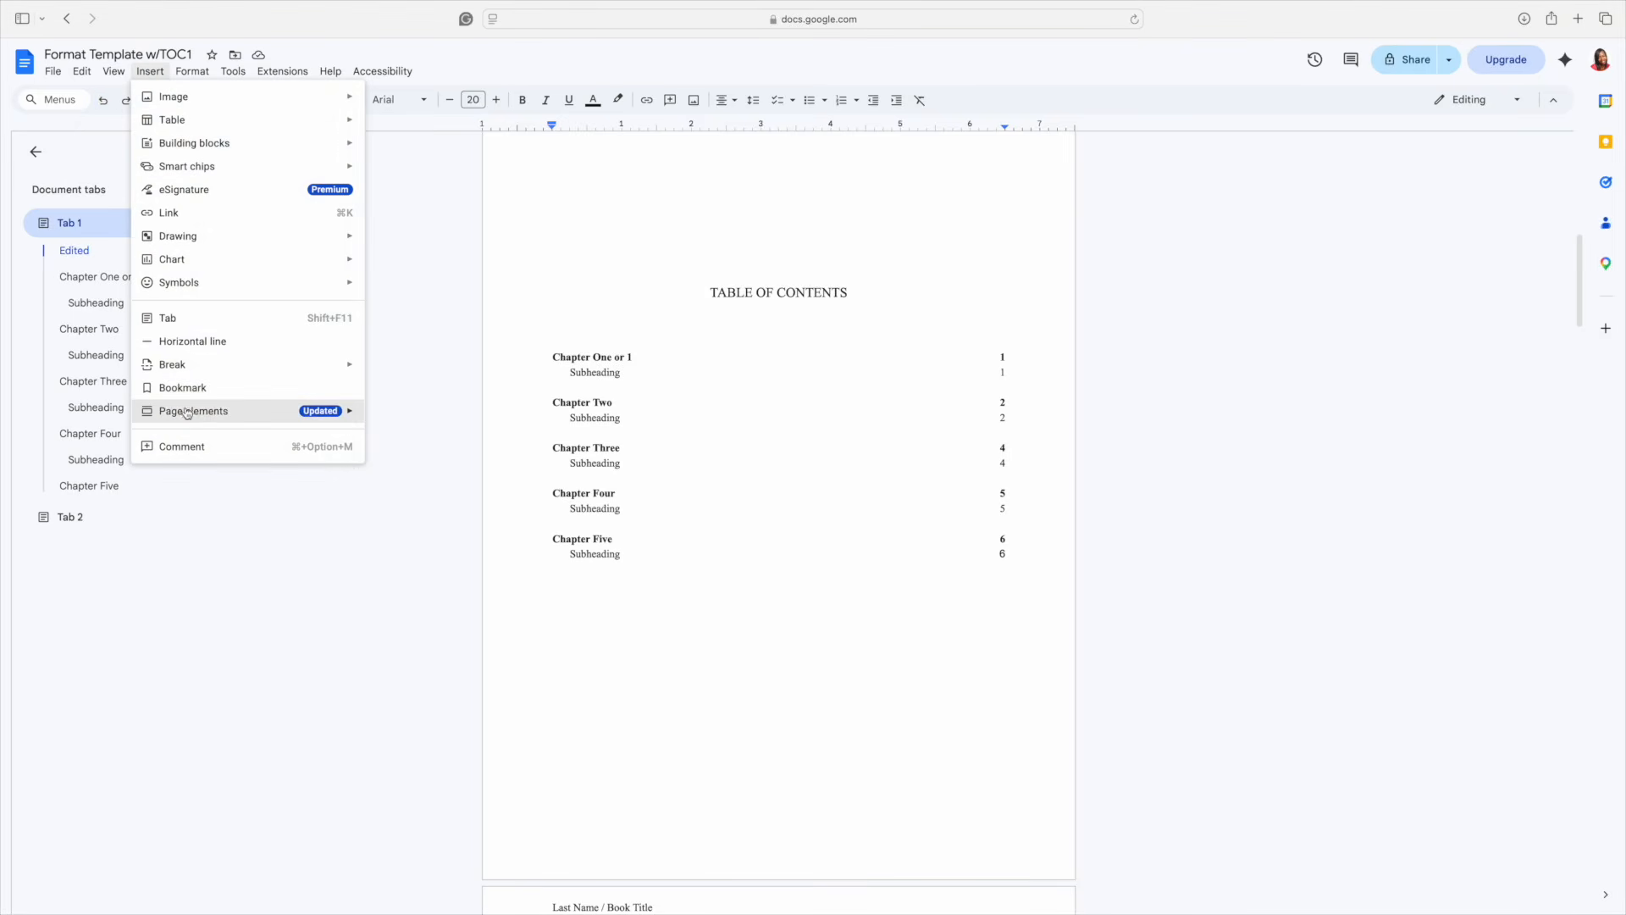
{"action": "mouse_move", "coordinate": [424, 423]}
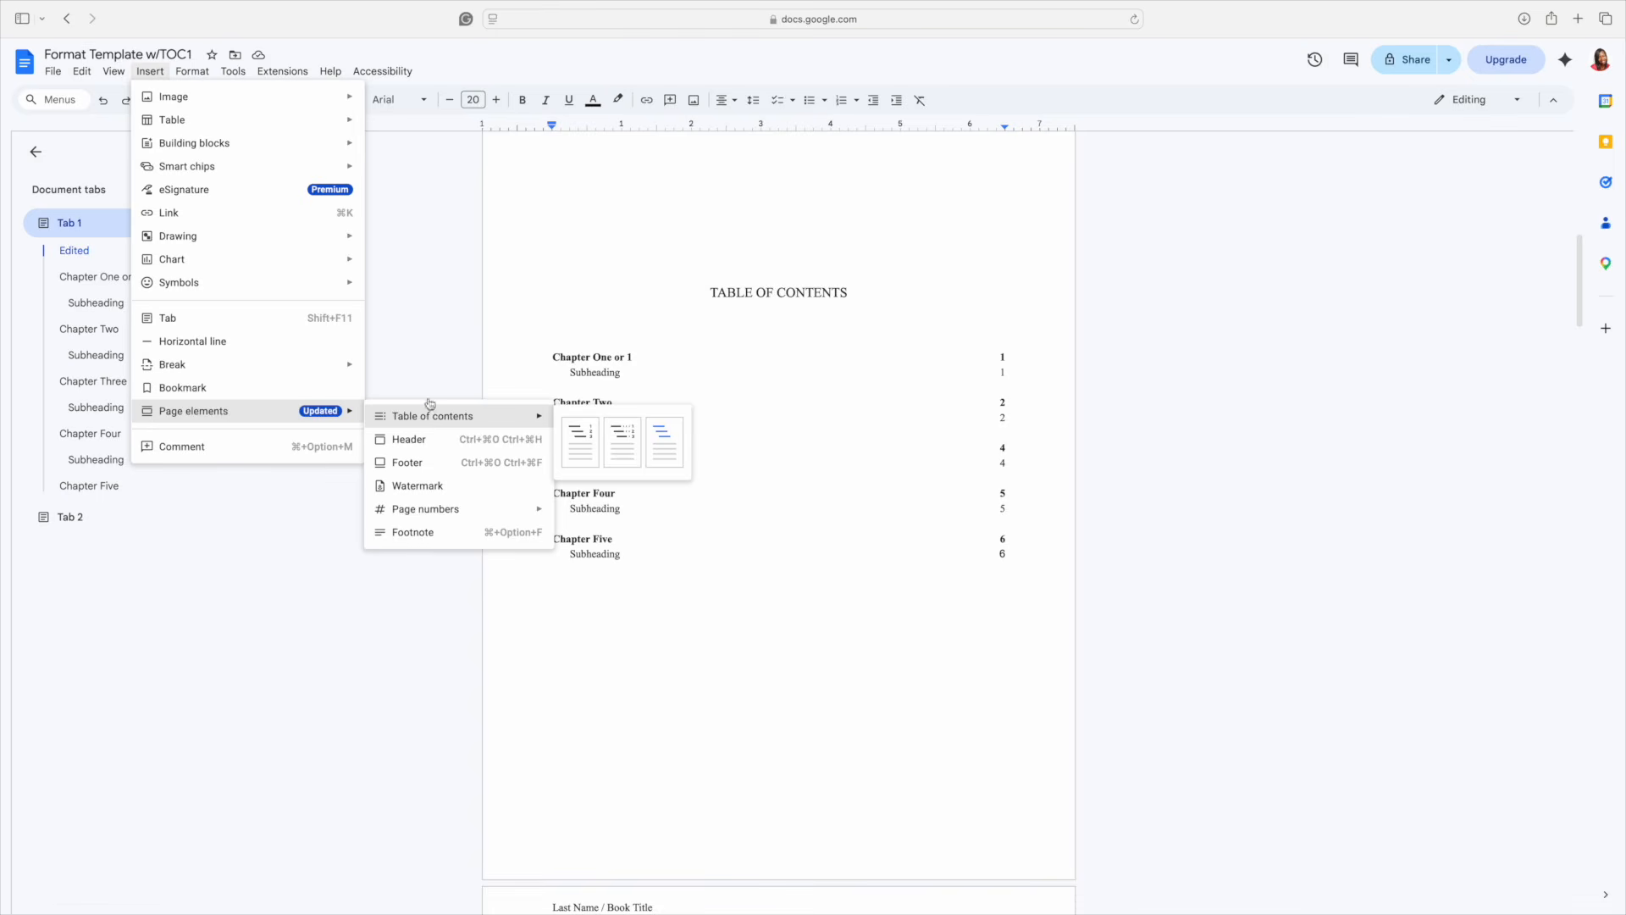
{"action": "left_click", "coordinate": [431, 370]}
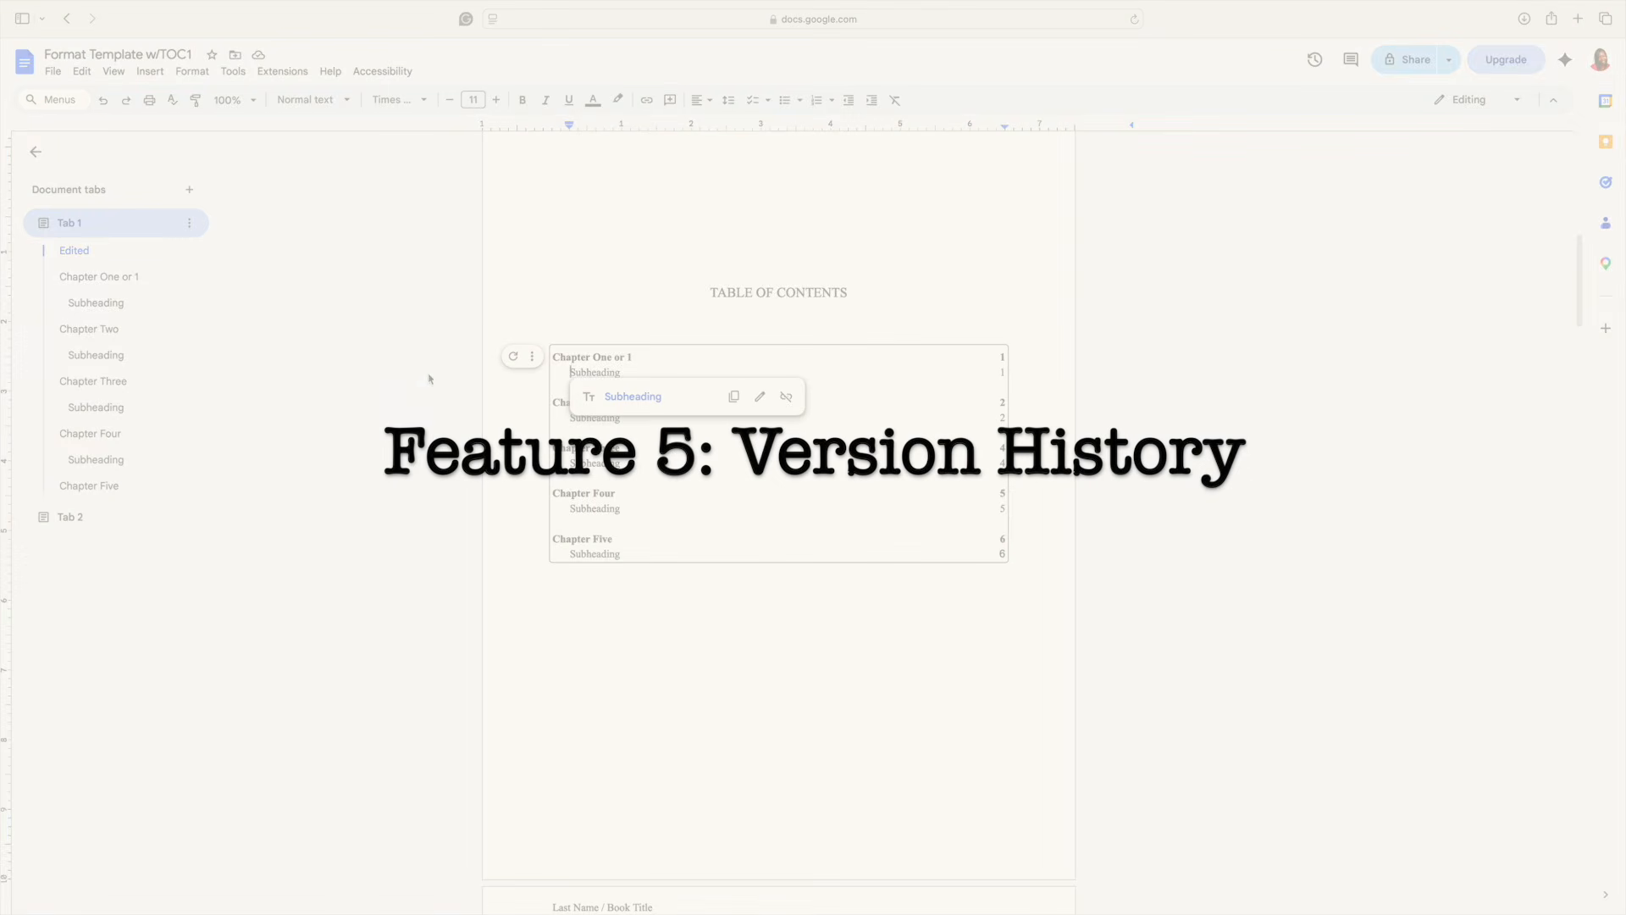
{"action": "left_click", "coordinate": [514, 564]}
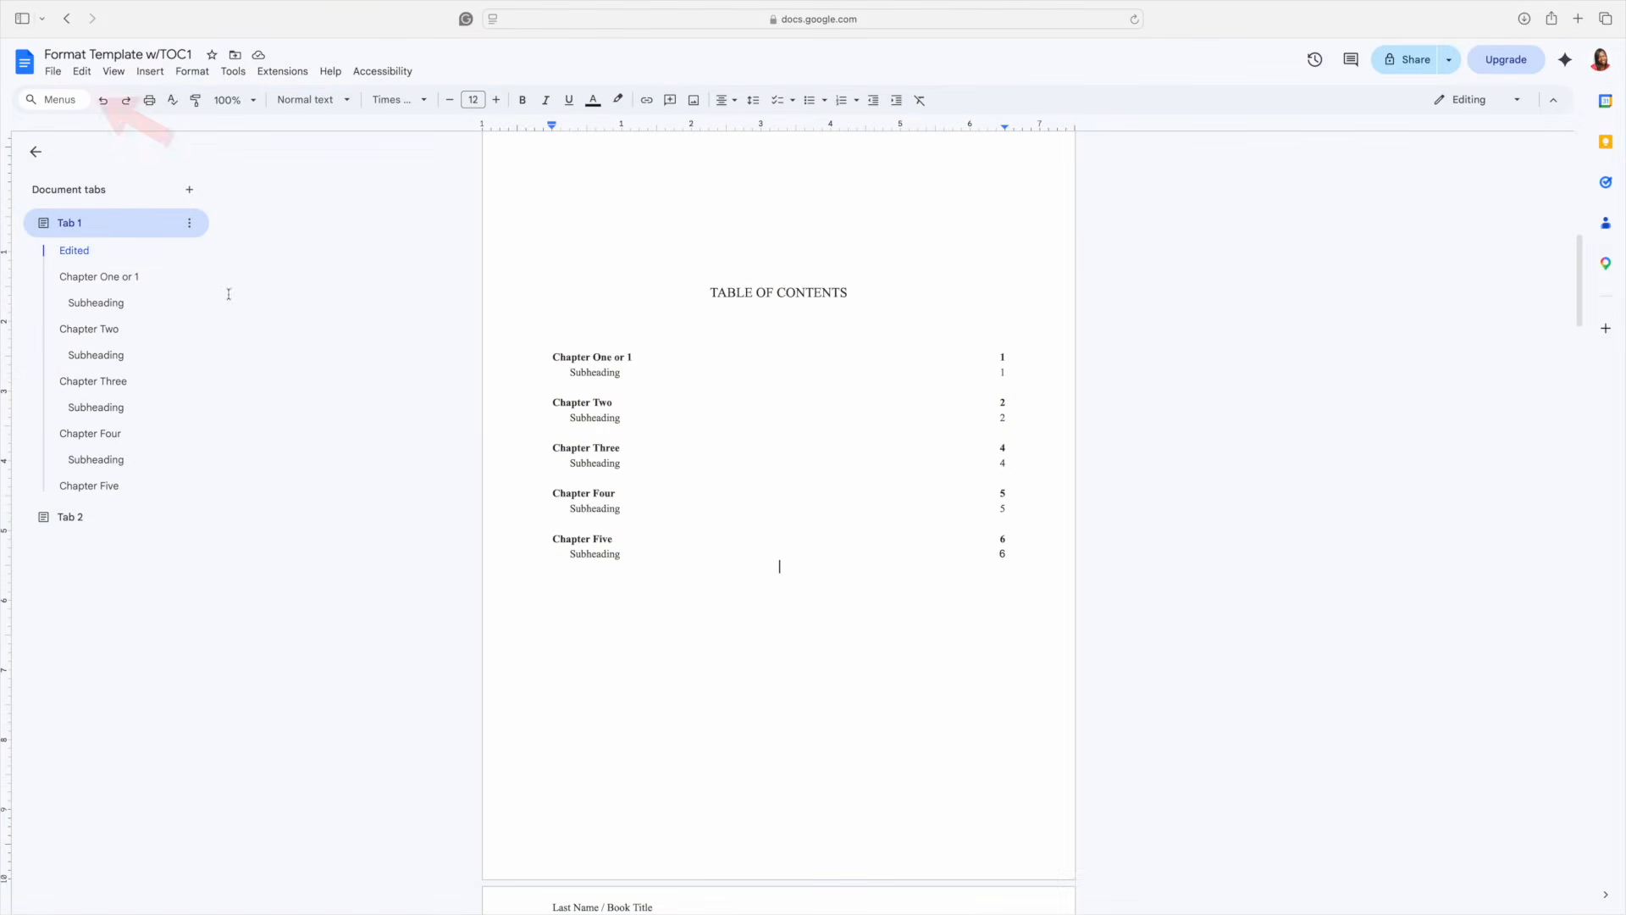
{"action": "left_click", "coordinate": [53, 71]}
{"action": "mouse_move", "coordinate": [131, 371]}
{"action": "left_click", "coordinate": [312, 394]}
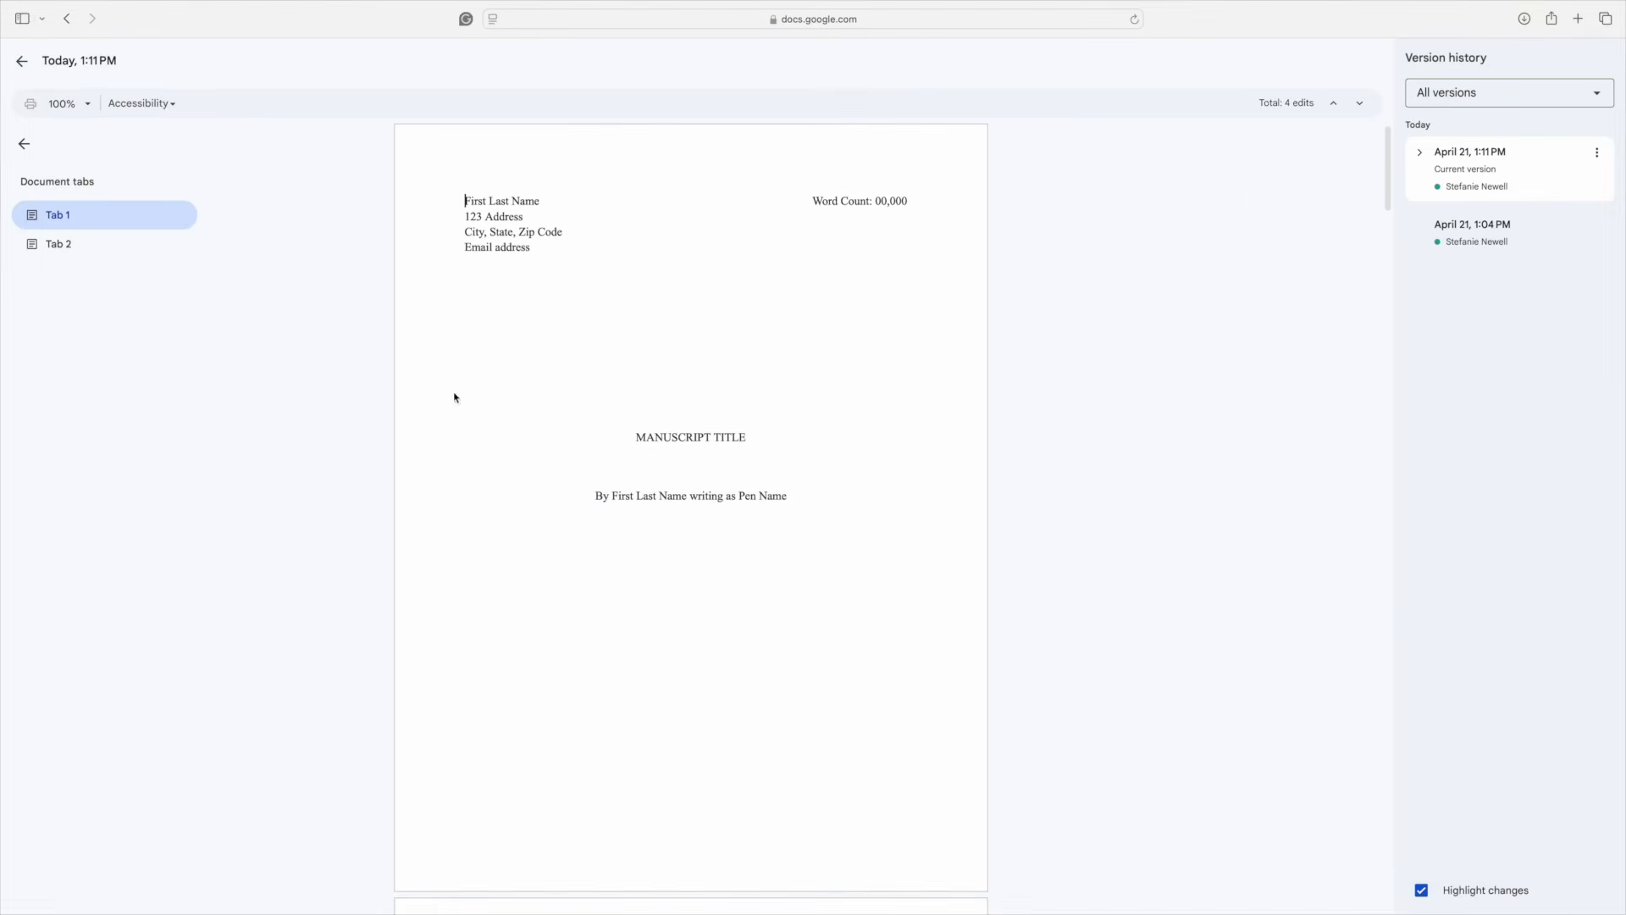
{"action": "left_click", "coordinate": [1596, 226]}
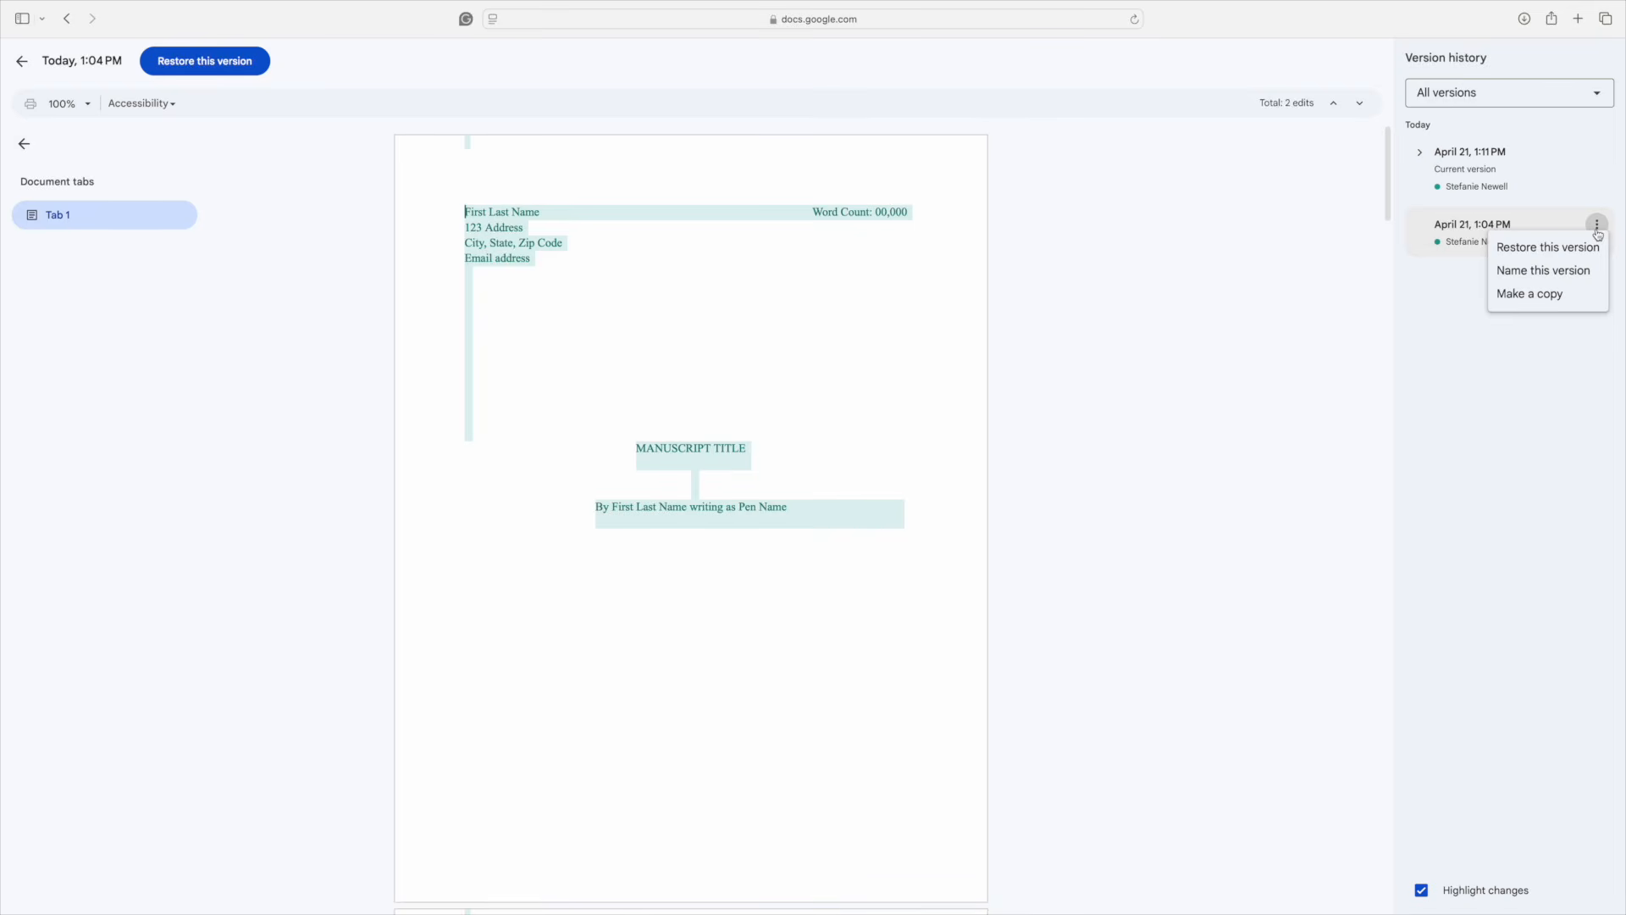
{"action": "left_click", "coordinate": [1336, 255]}
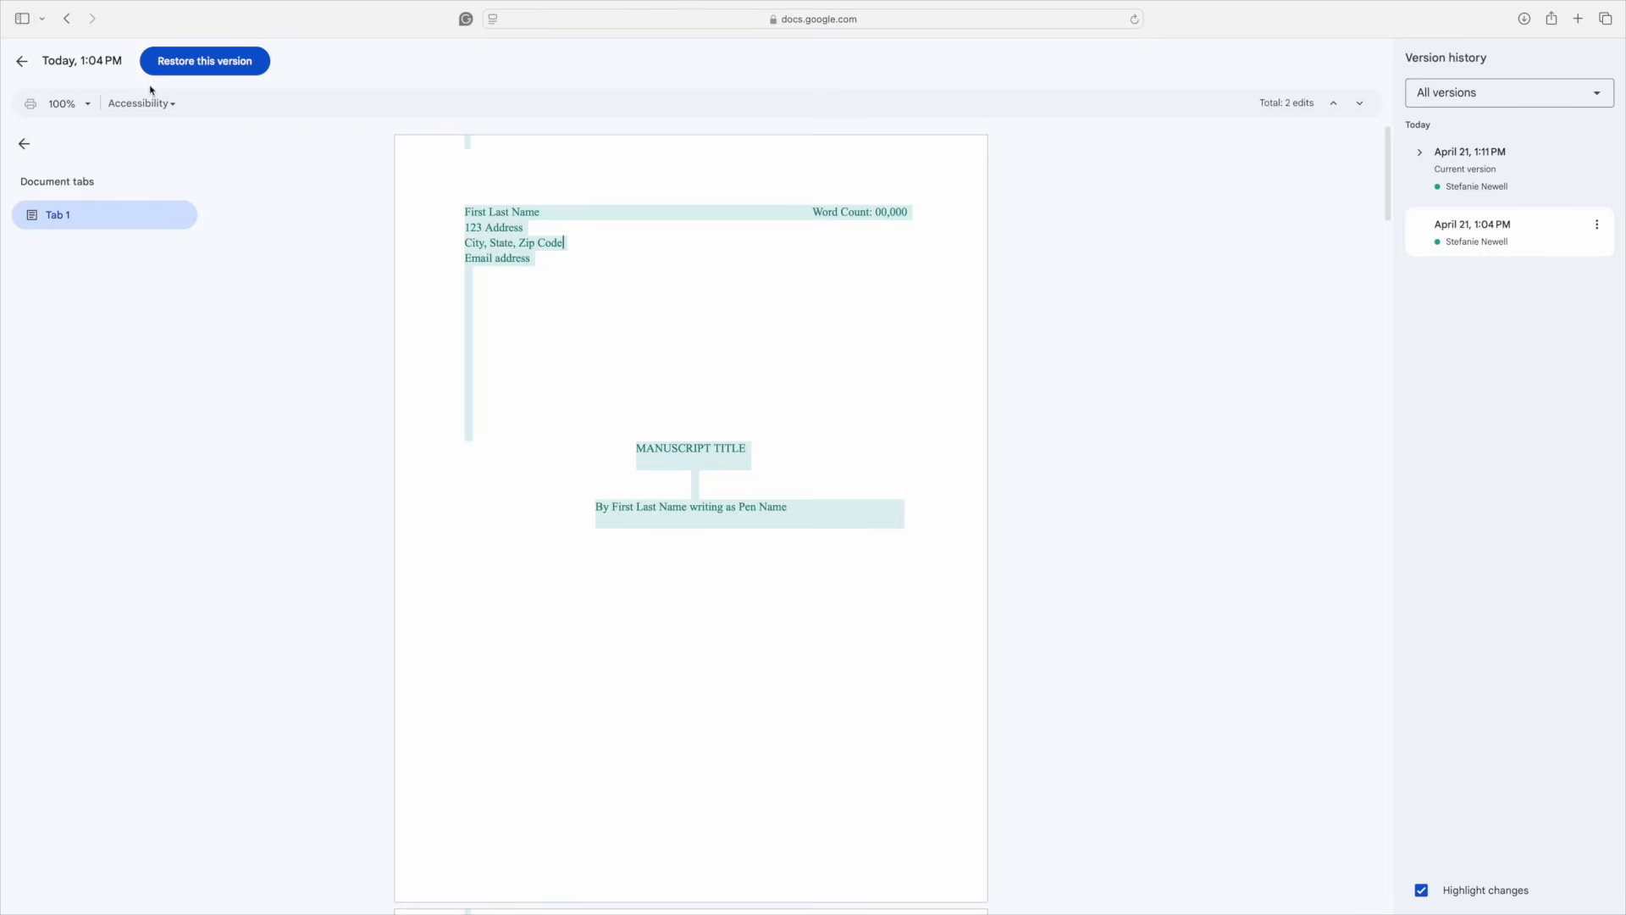
{"action": "left_click", "coordinate": [21, 63]}
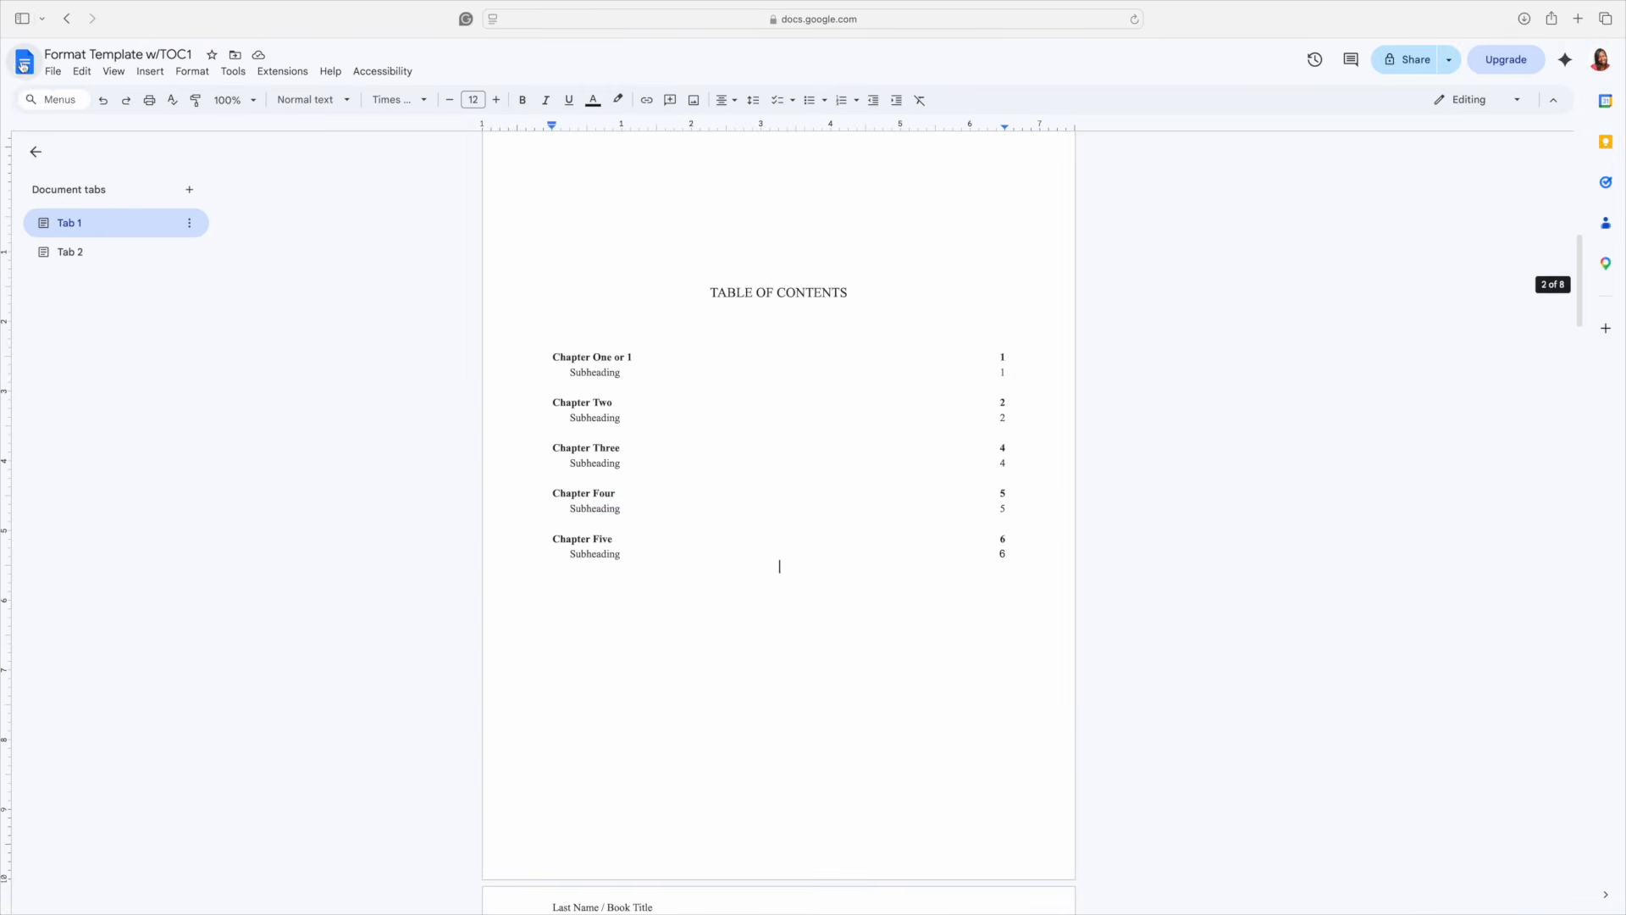
- Comment 'This is where you would write a comment.' on 'Begin writing your first chapter.'
{"action": "scroll", "coordinate": [367, 282], "scroll_direction": "down", "scroll_amount": 8}
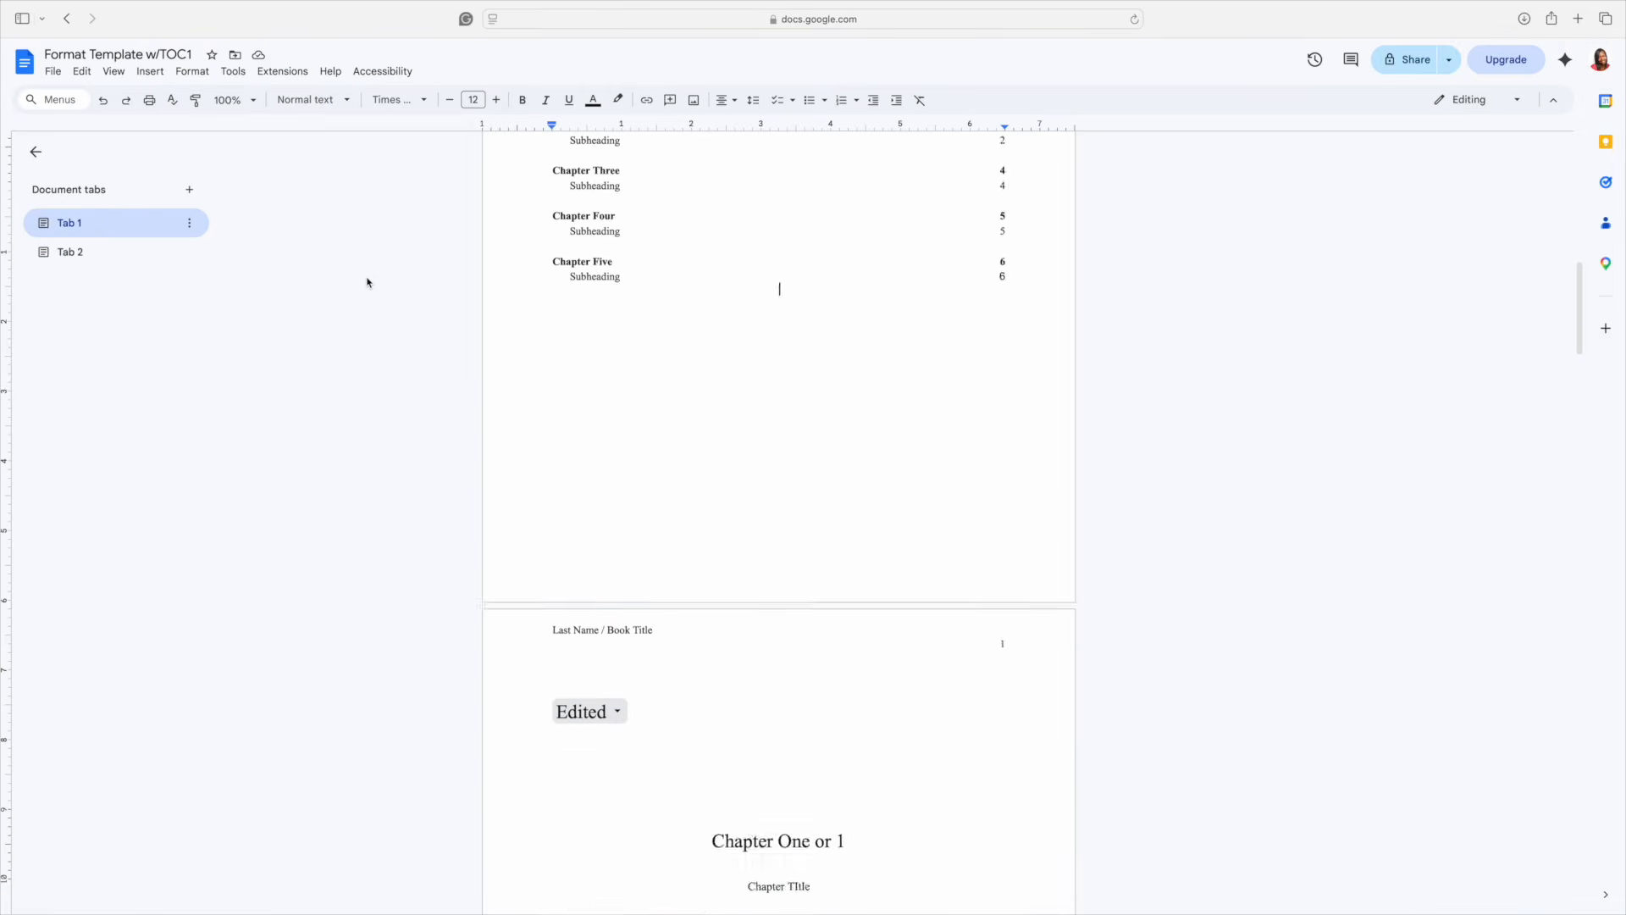
{"action": "scroll", "coordinate": [367, 282], "scroll_direction": "down", "scroll_amount": 3}
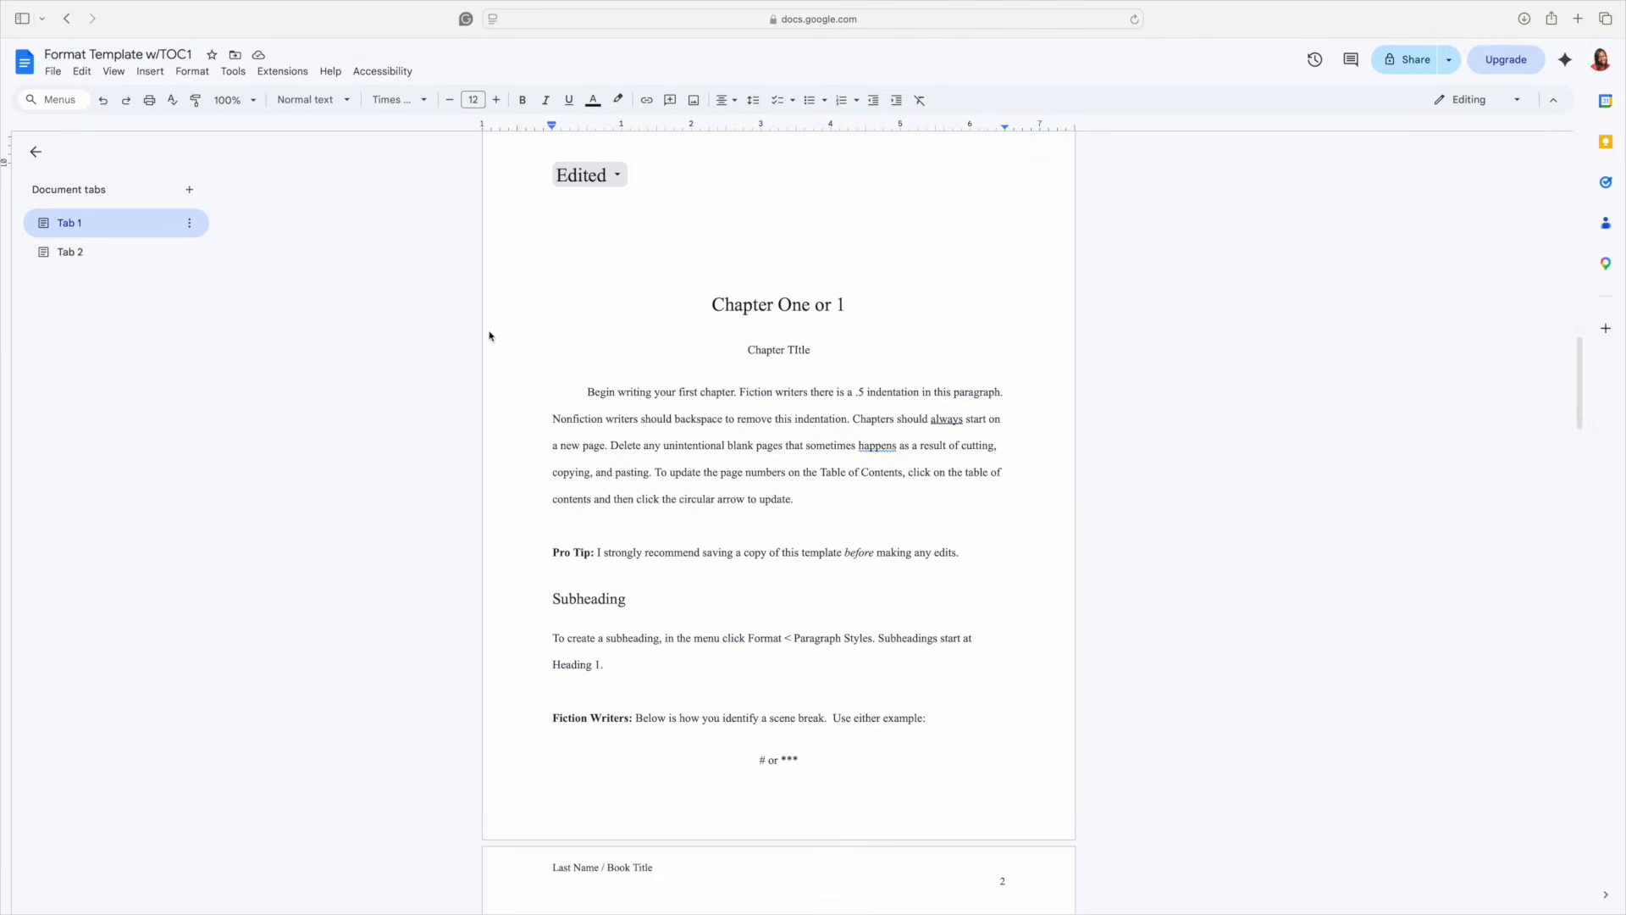
{"action": "left_click", "coordinate": [590, 391]}
{"action": "left_click_drag", "start_coordinate": [589, 391], "coordinate": [742, 392]}
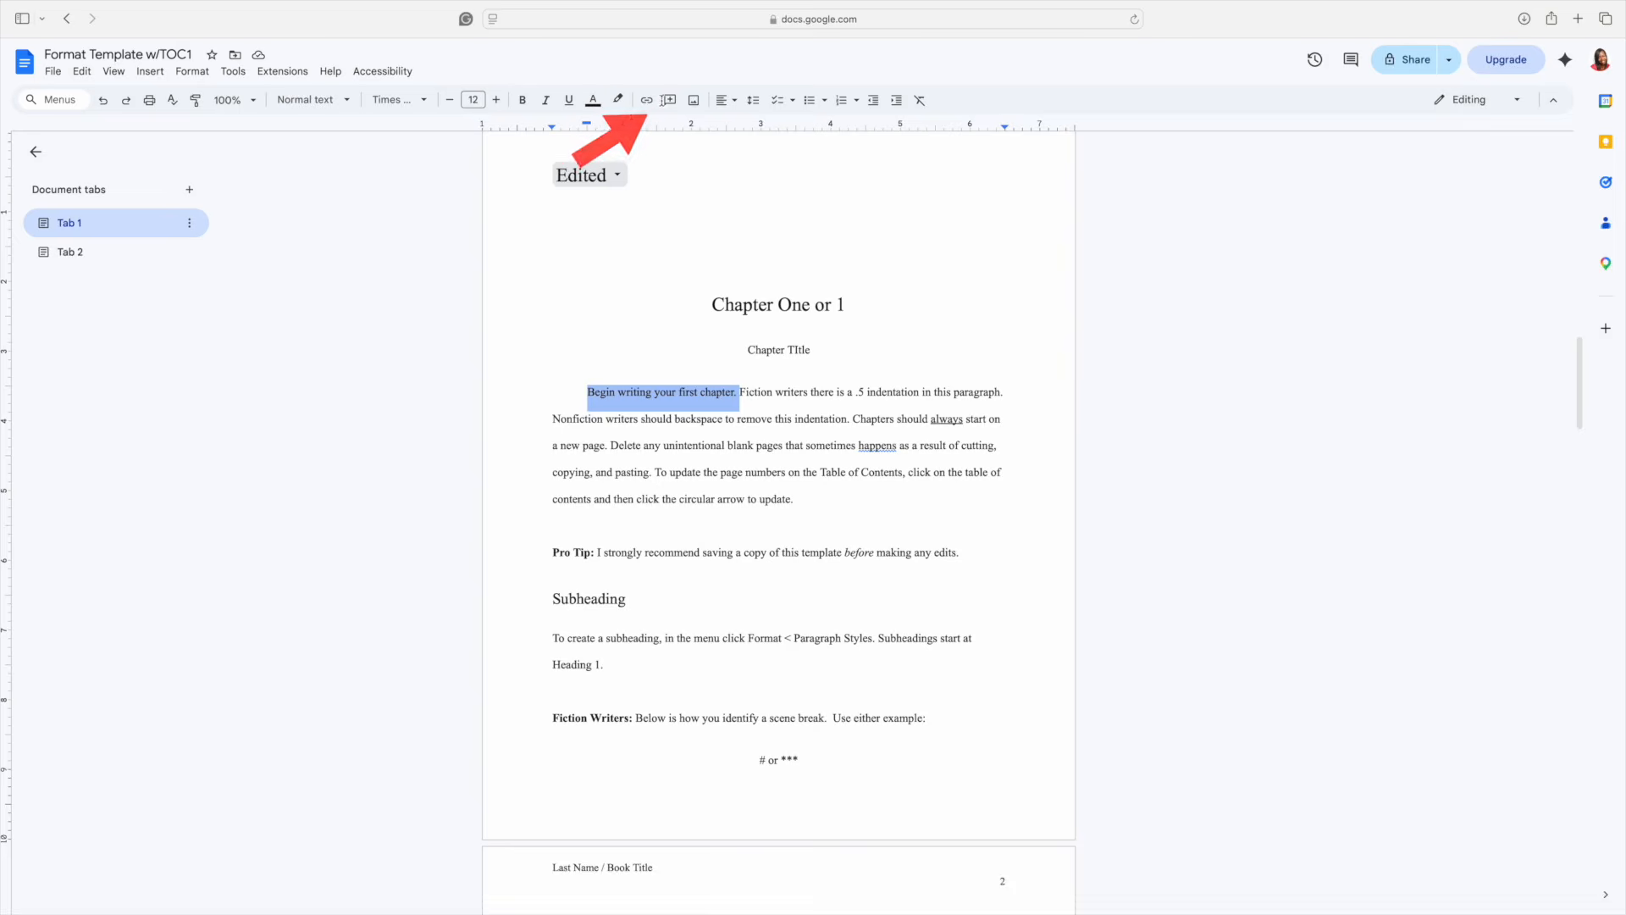
{"action": "left_click", "coordinate": [669, 99]}
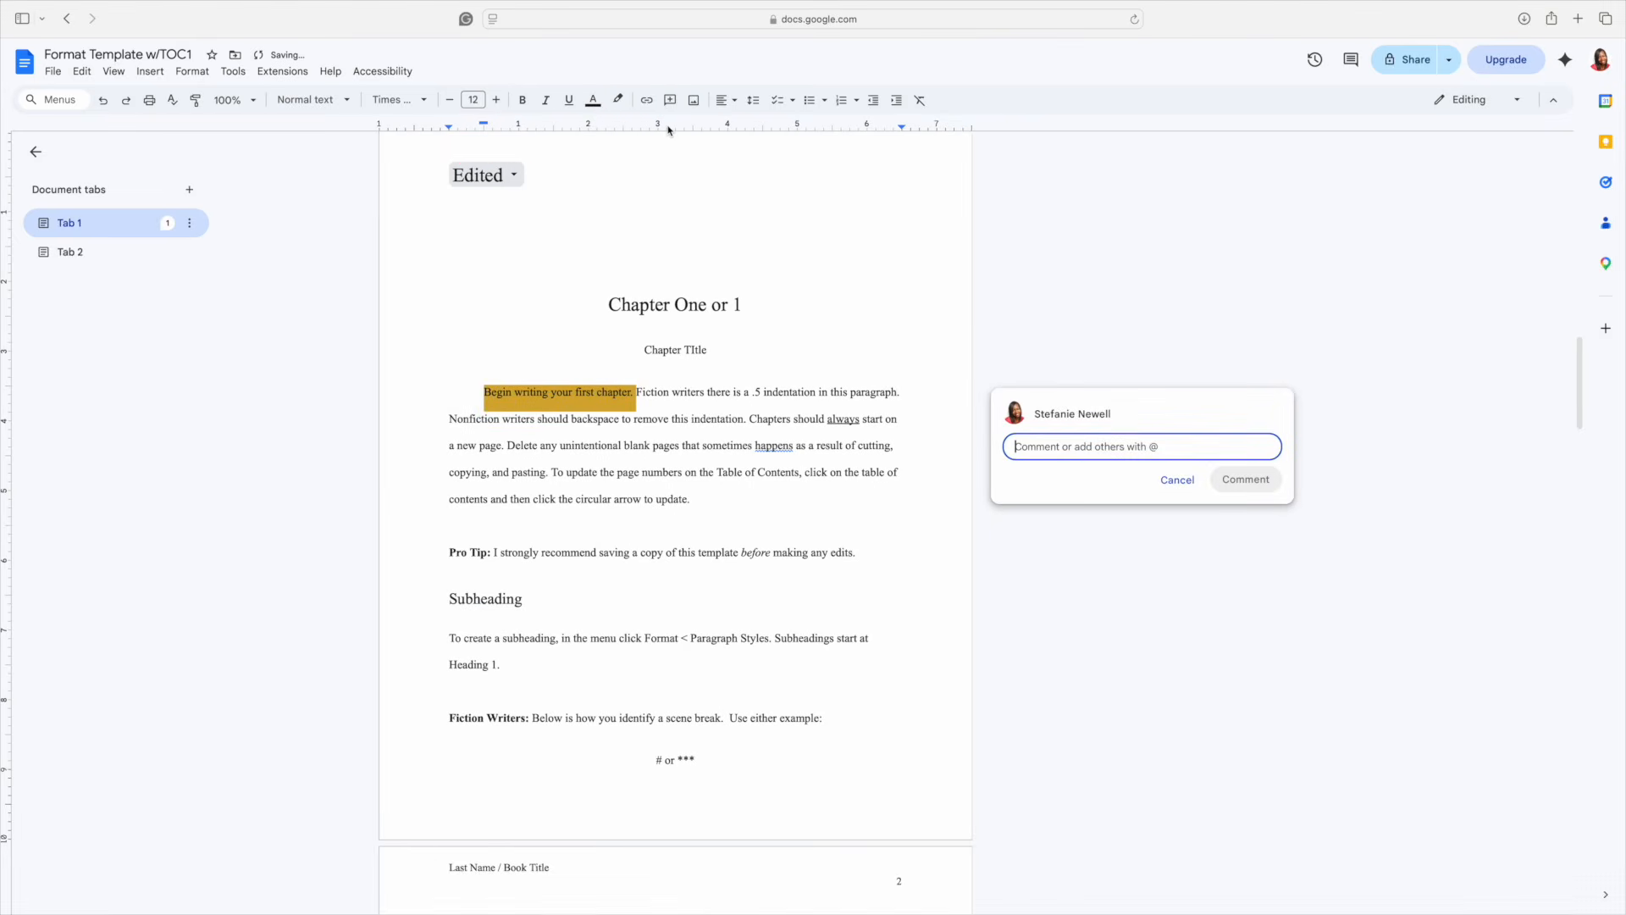
{"action": "type", "text": "This is whe"}
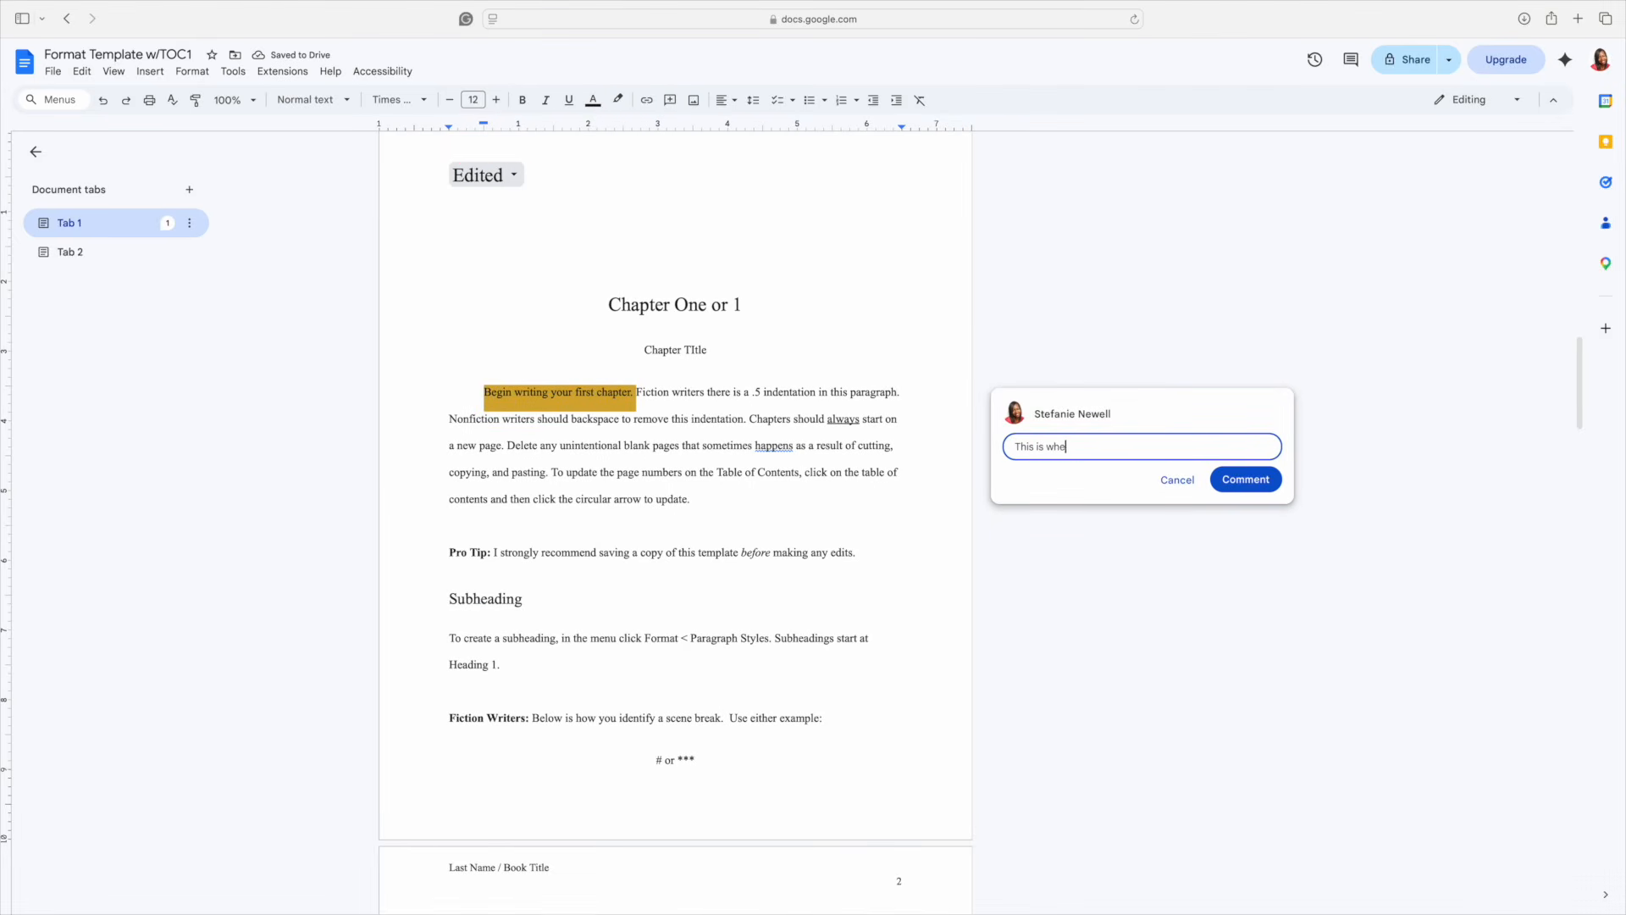
{"action": "type", "text": "re you would write a comment."}
{"action": "left_click", "coordinate": [1234, 481]}
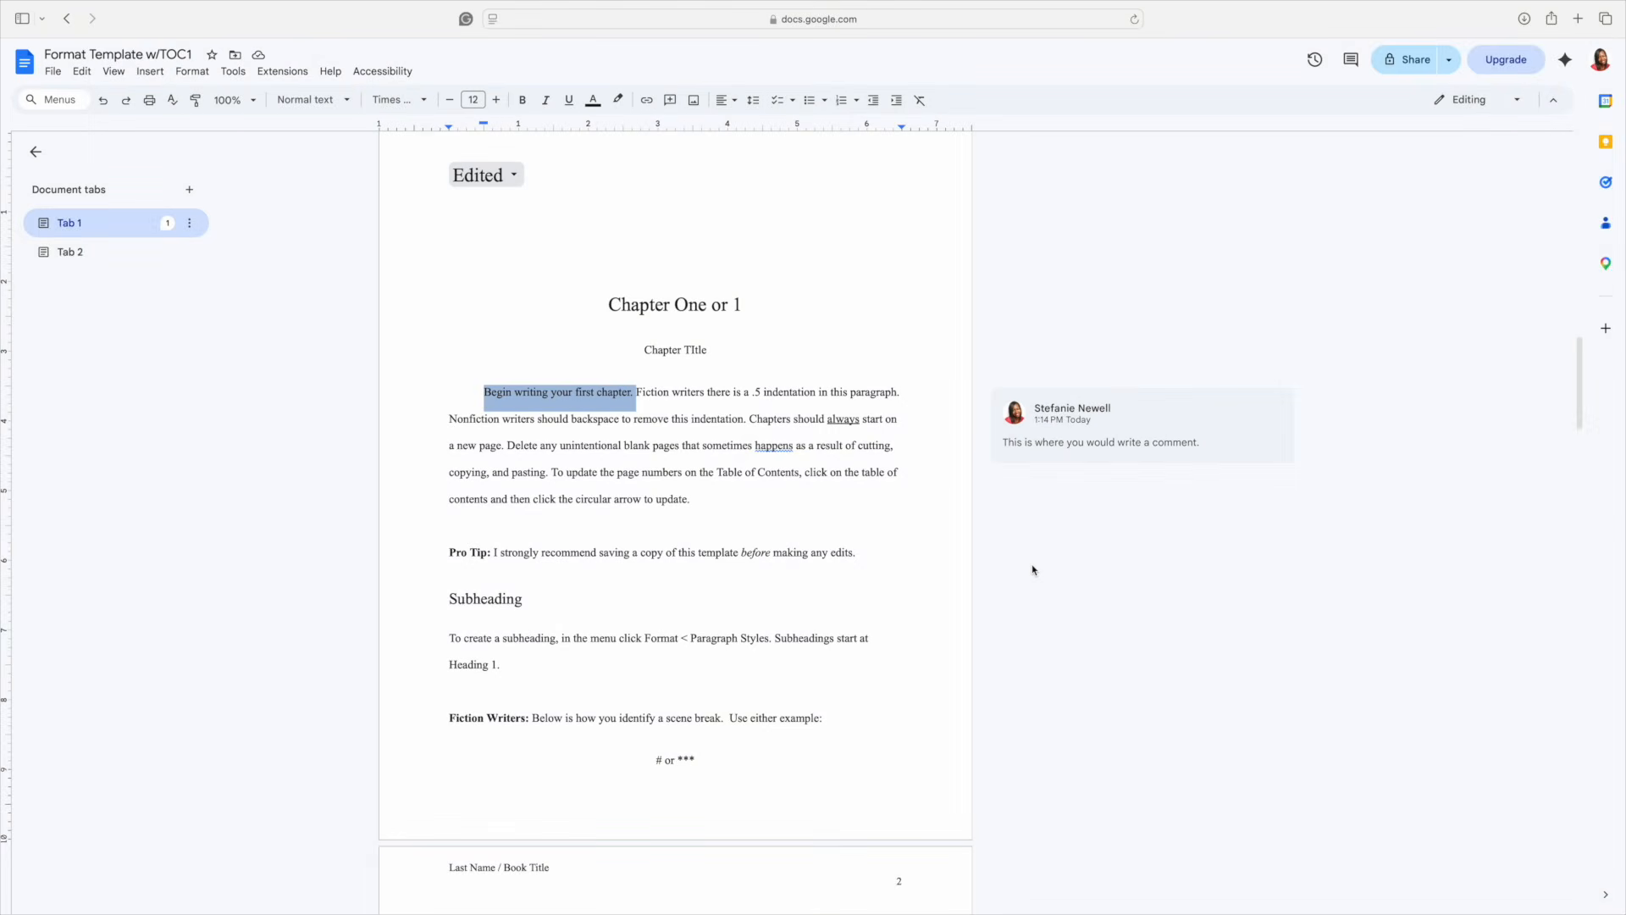
- Start voice typing from the Tools menu, then close the voice typing panel
{"action": "left_click", "coordinate": [237, 74]}
{"action": "left_click", "coordinate": [283, 344]}
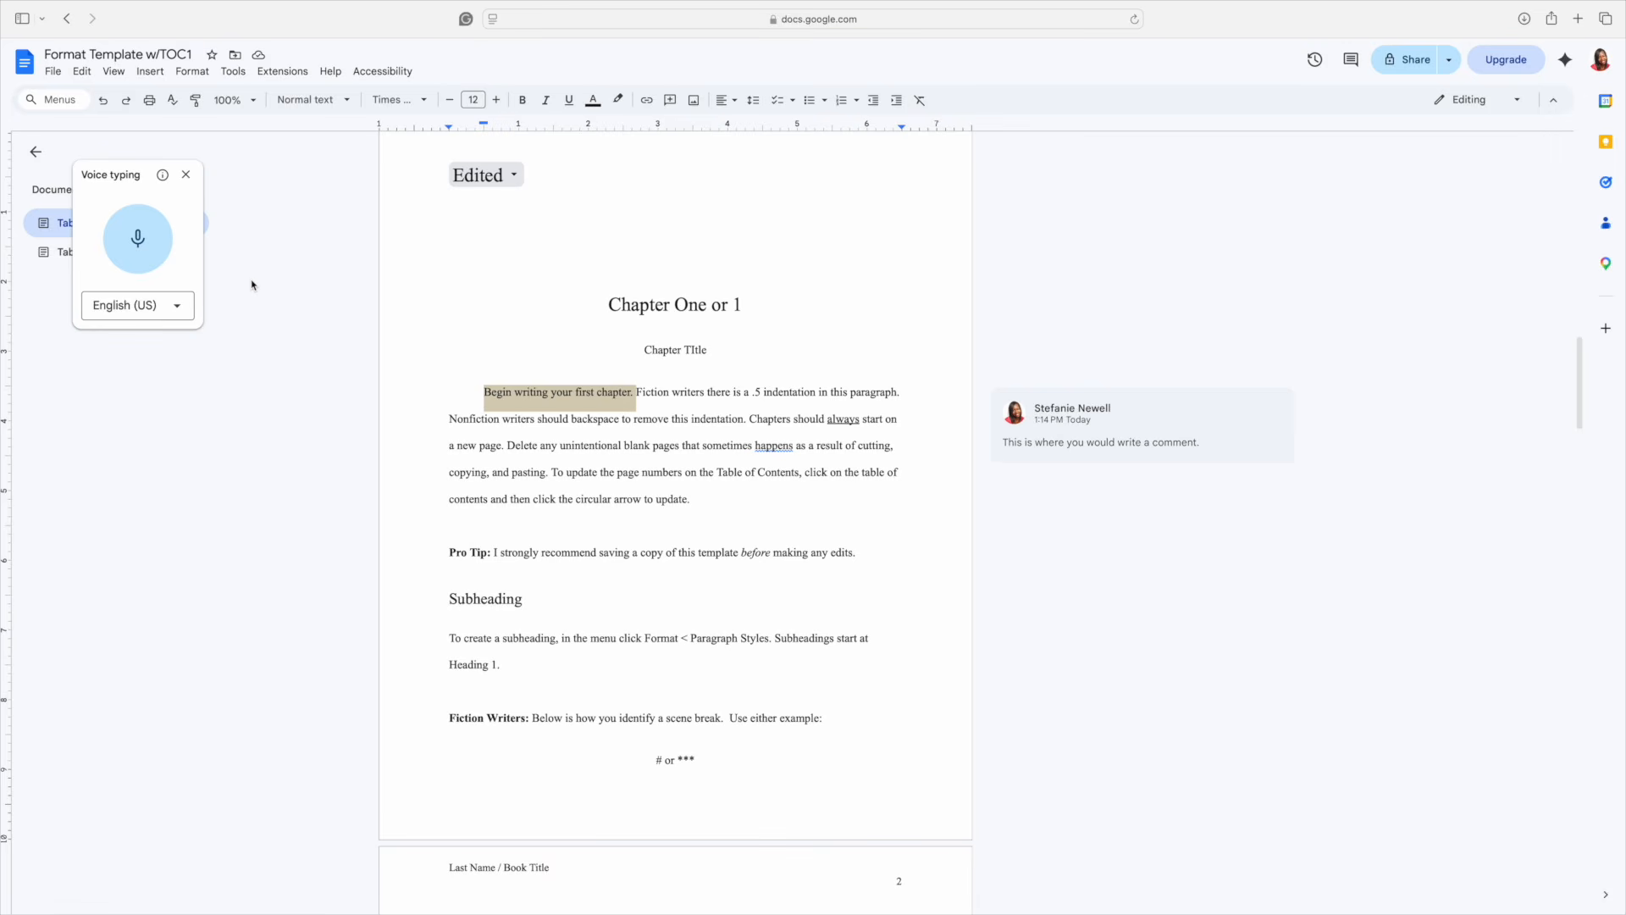
{"action": "scroll", "coordinate": [252, 284], "scroll_direction": "up", "scroll_amount": 2}
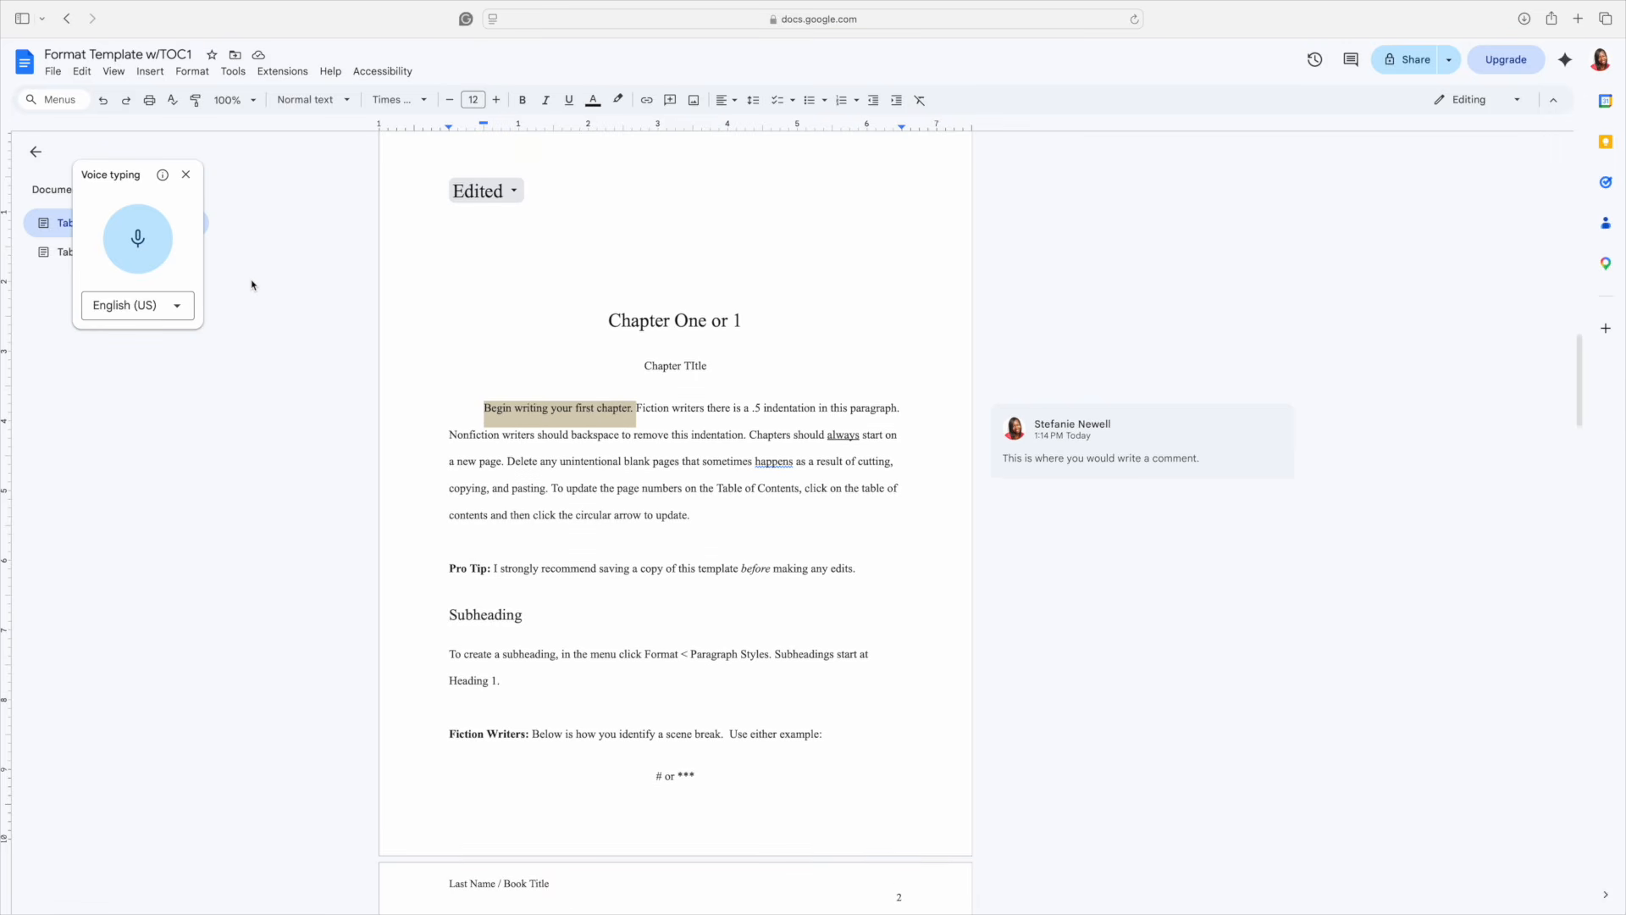
{"action": "left_click", "coordinate": [186, 174]}
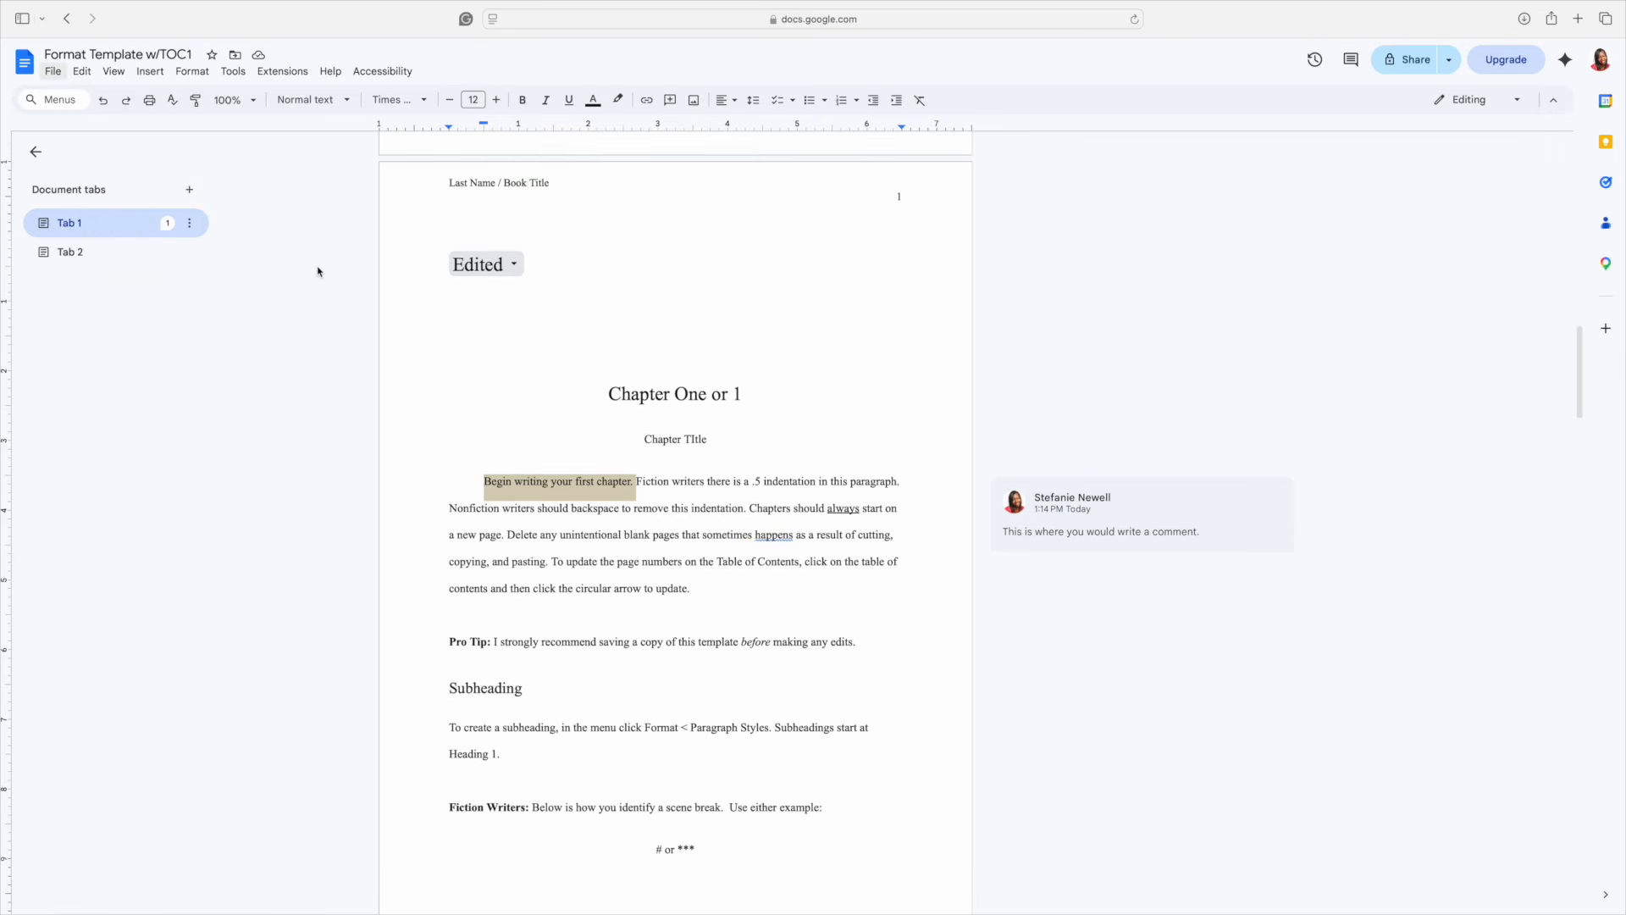
- Collapse the Document tabs sidebar and scroll down the Chapter One page
{"action": "scroll", "coordinate": [316, 270], "scroll_direction": "down", "scroll_amount": 1}
{"action": "left_click", "coordinate": [35, 152]}
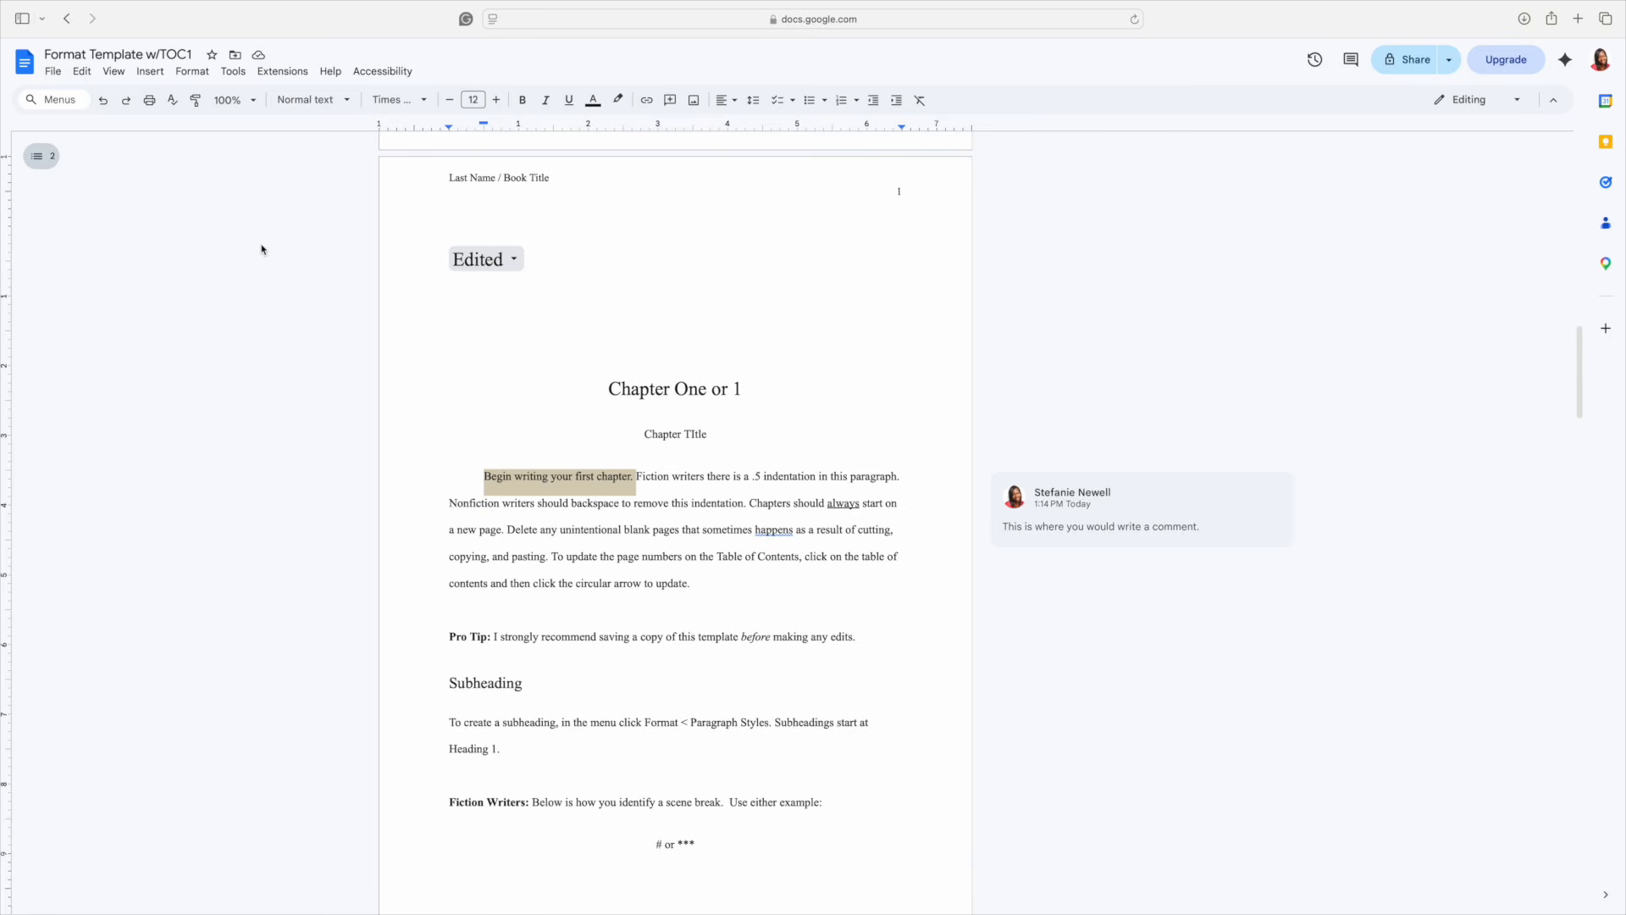
{"action": "scroll", "coordinate": [332, 272], "scroll_direction": "down", "scroll_amount": 3}
{"action": "scroll", "coordinate": [333, 273], "scroll_direction": "down", "scroll_amount": 1}
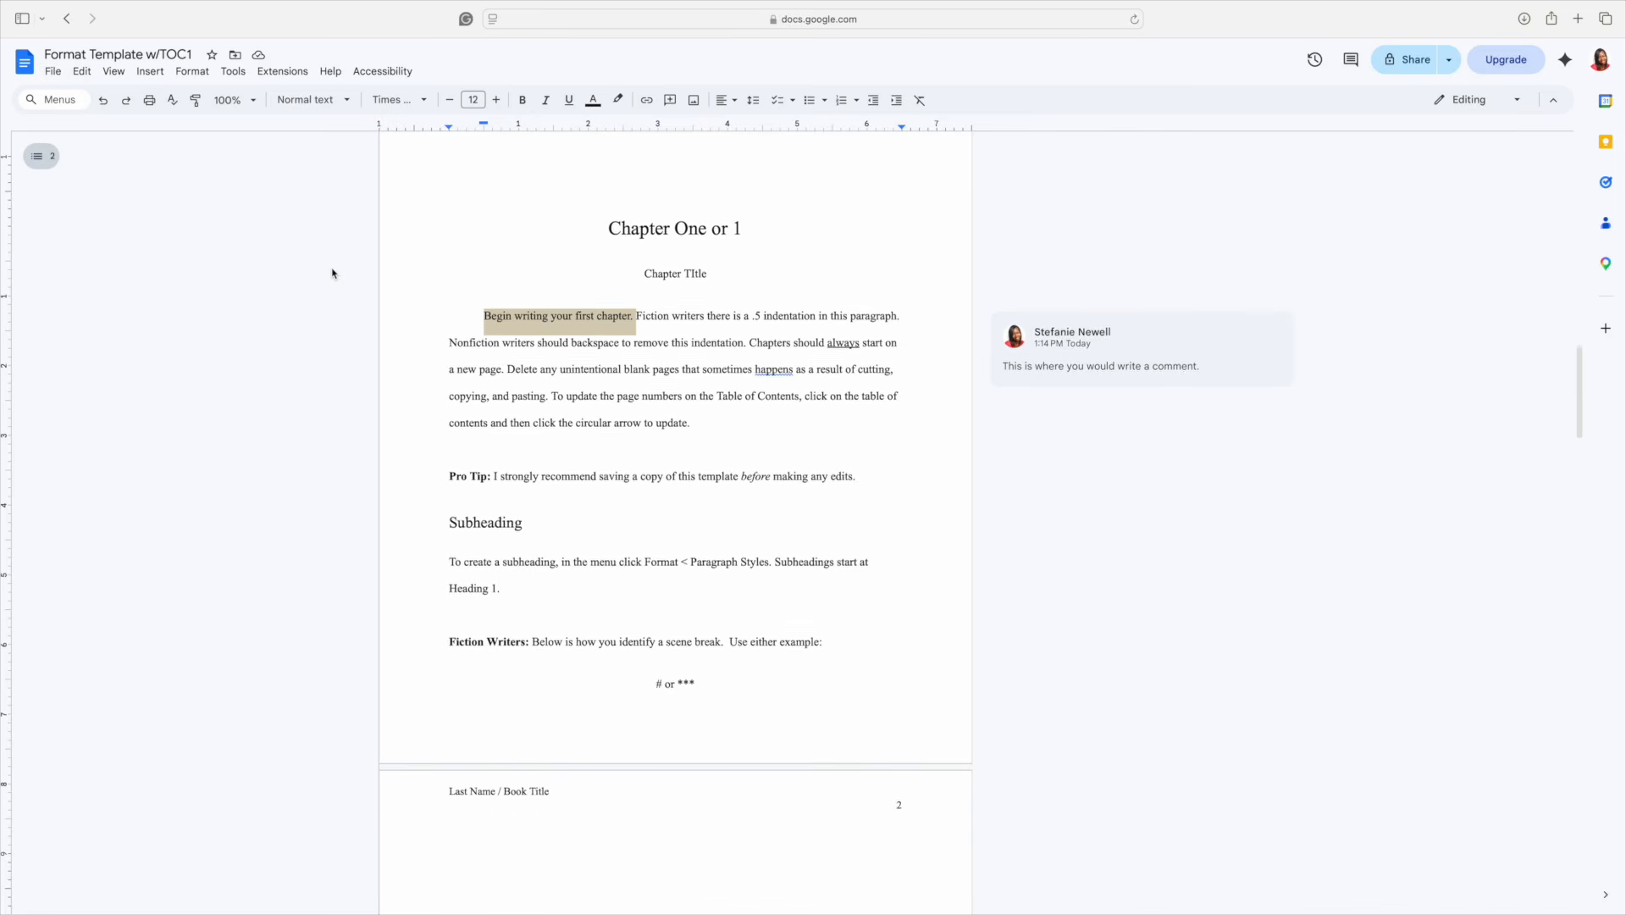